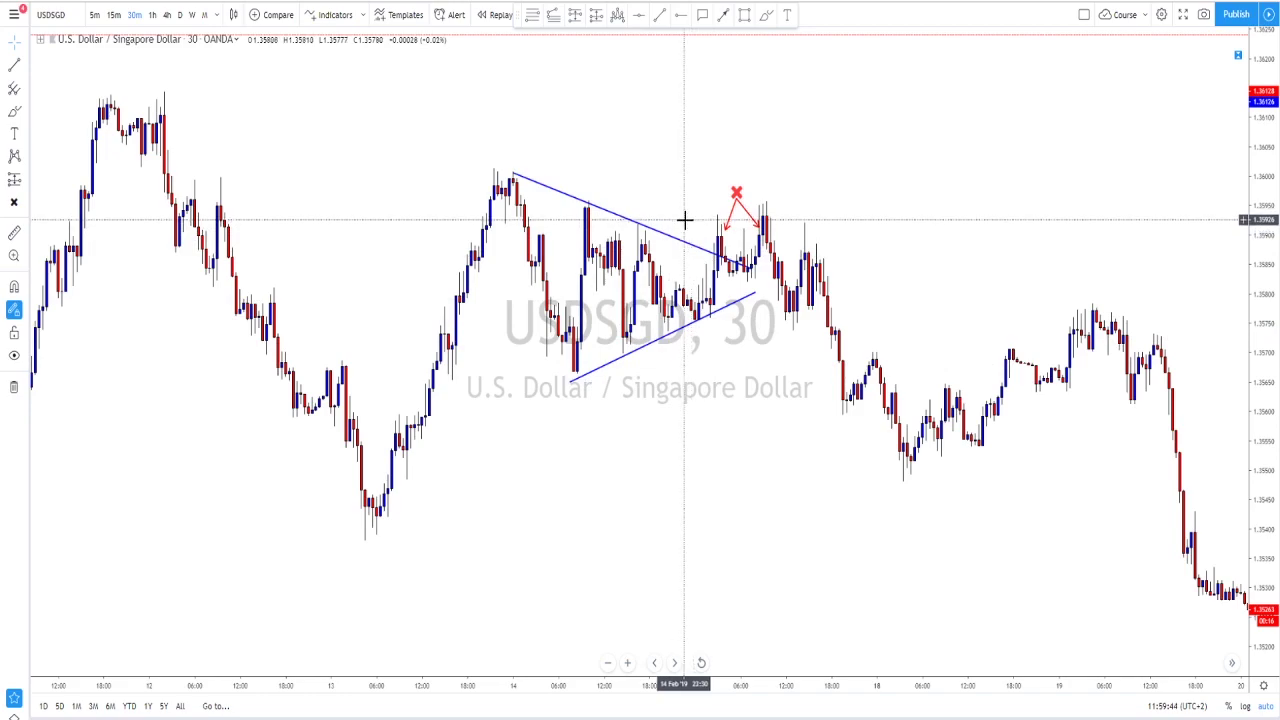
Brush-mark the two highs above the USDSGD triangle, trace the swings between them, and extend the lower trend line freehand.
left_click(768, 18)
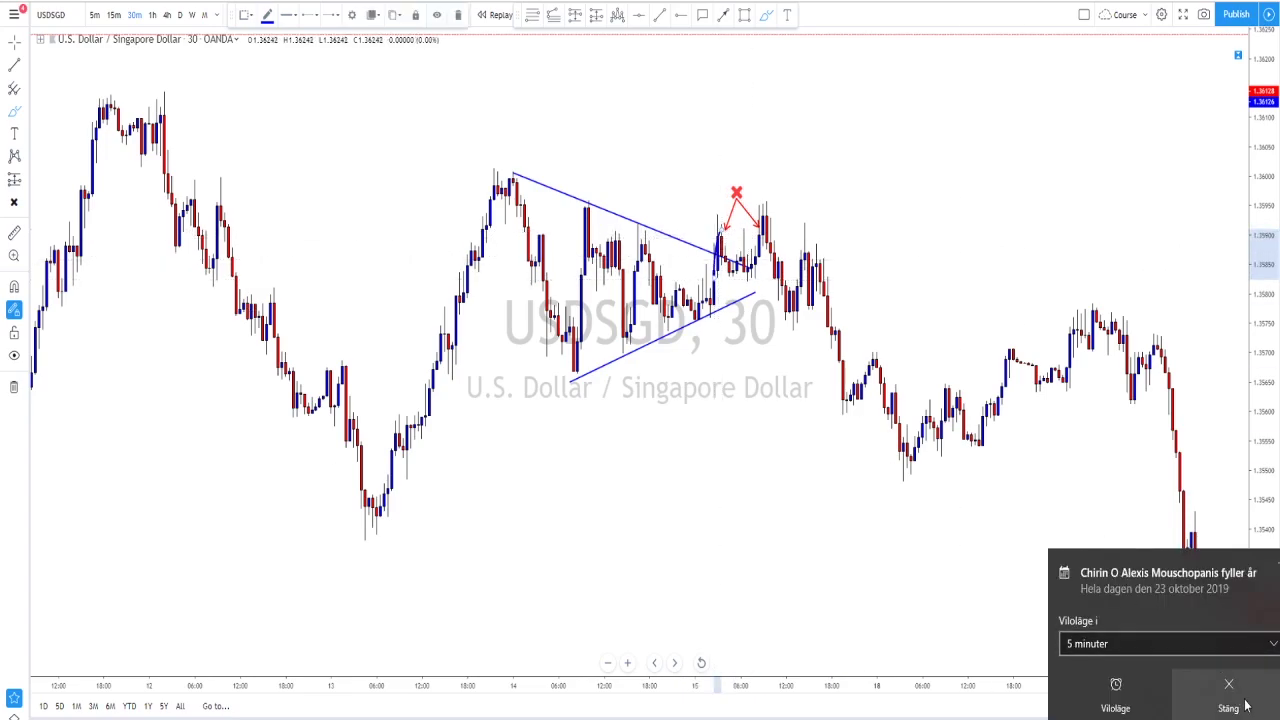
left_click(1228, 695)
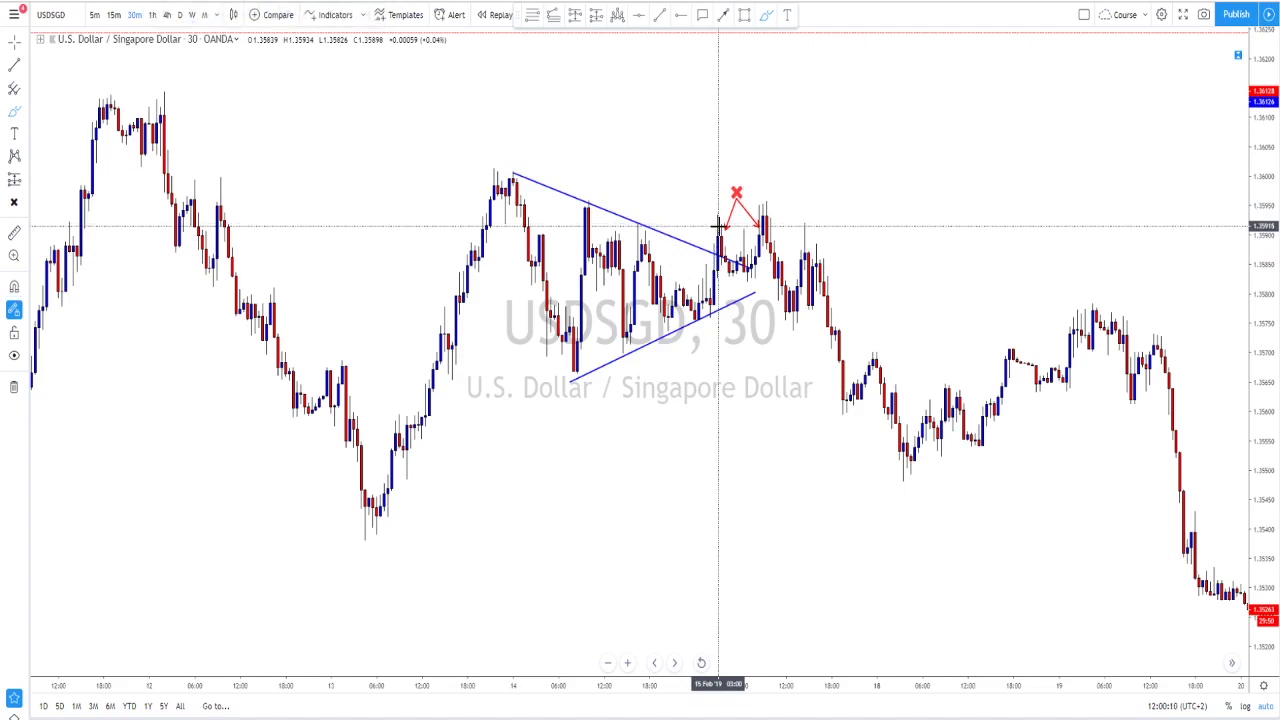
mouse_move(718, 228)
left_mouse_down()
mouse_move(736, 268)
mouse_move(762, 215)
mouse_move(713, 214)
mouse_move(759, 197)
left_mouse_up()
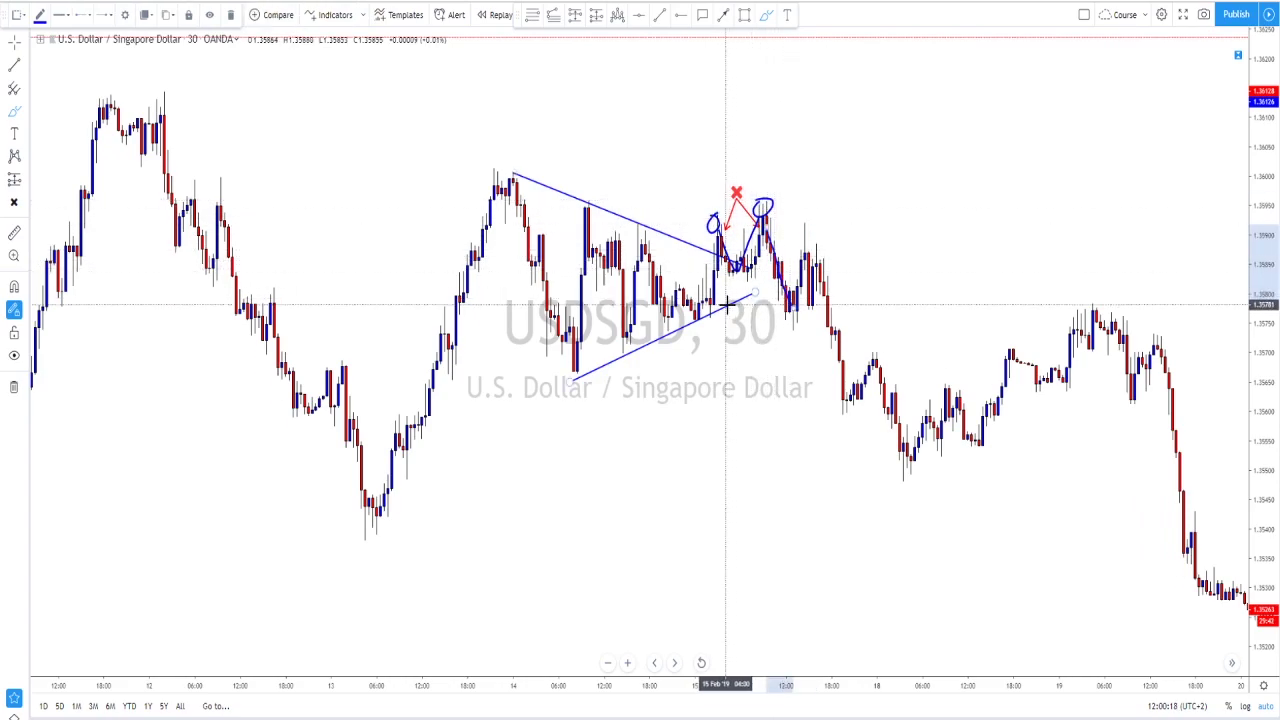
left_click_drag(726, 300, 779, 265)
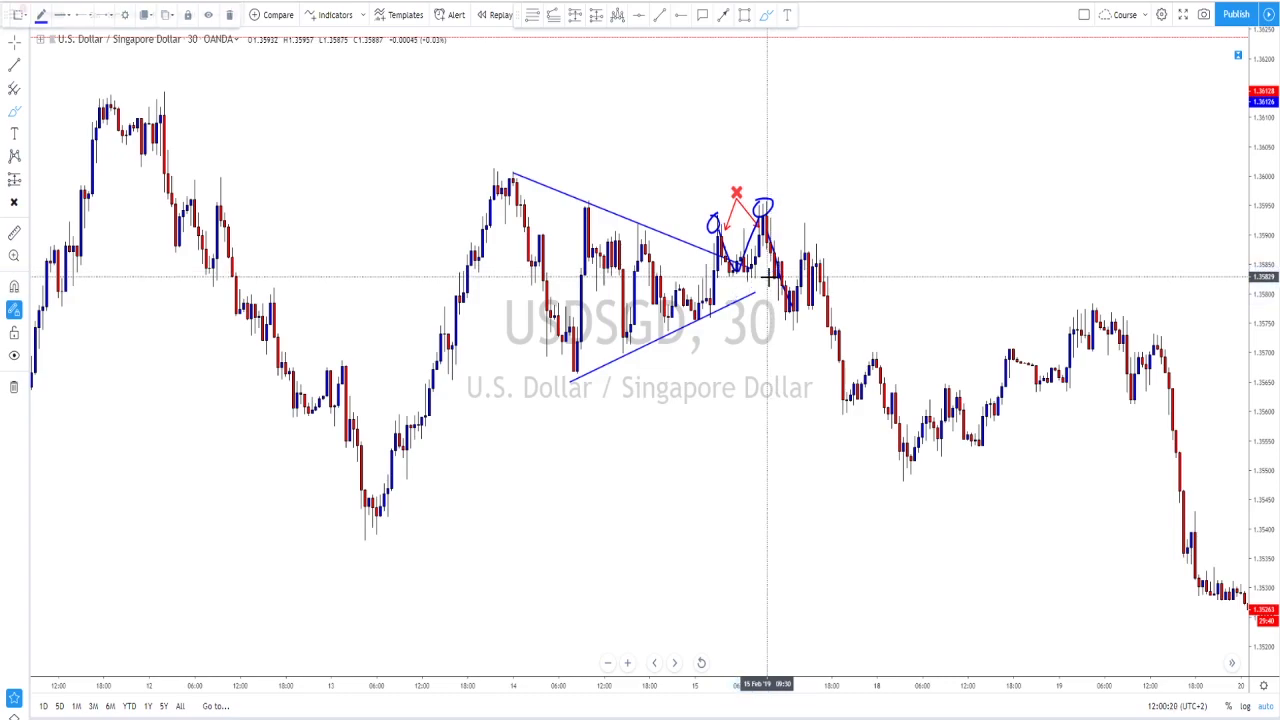
left_click_drag(758, 290, 794, 268)
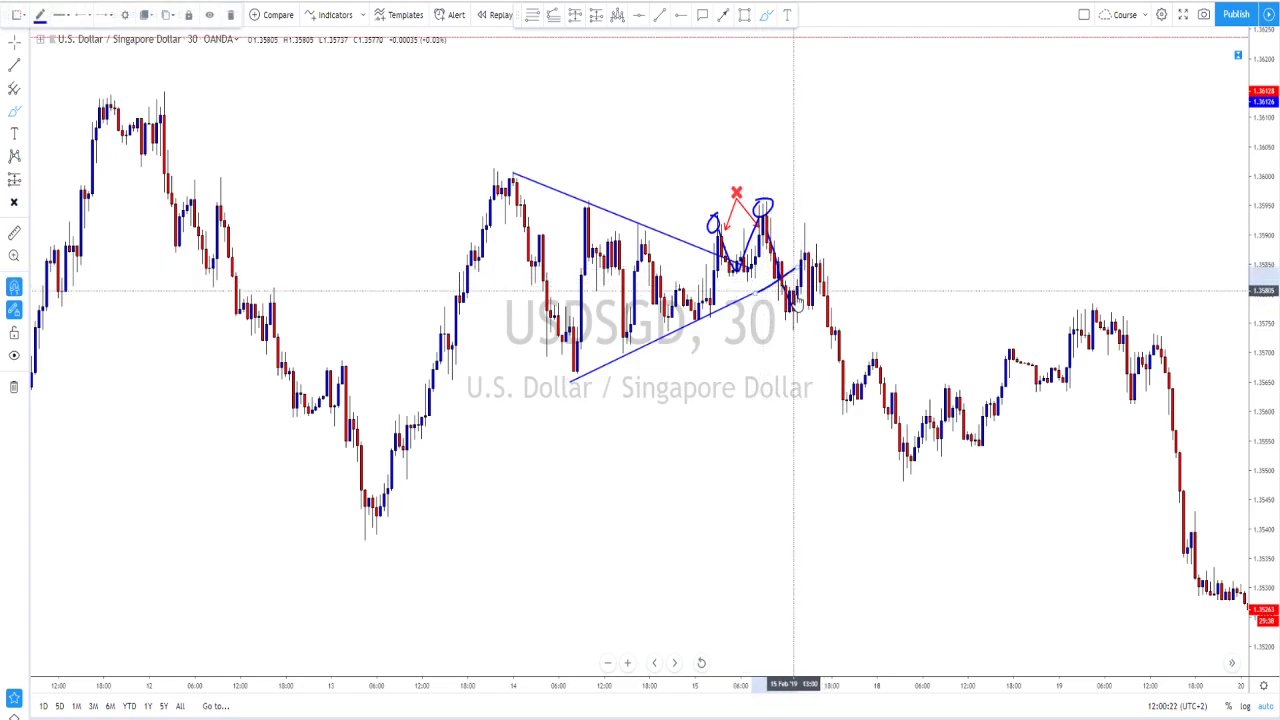
Undo the brush marks around the USDSGD triangle's breakout.
key("ctrl+z")
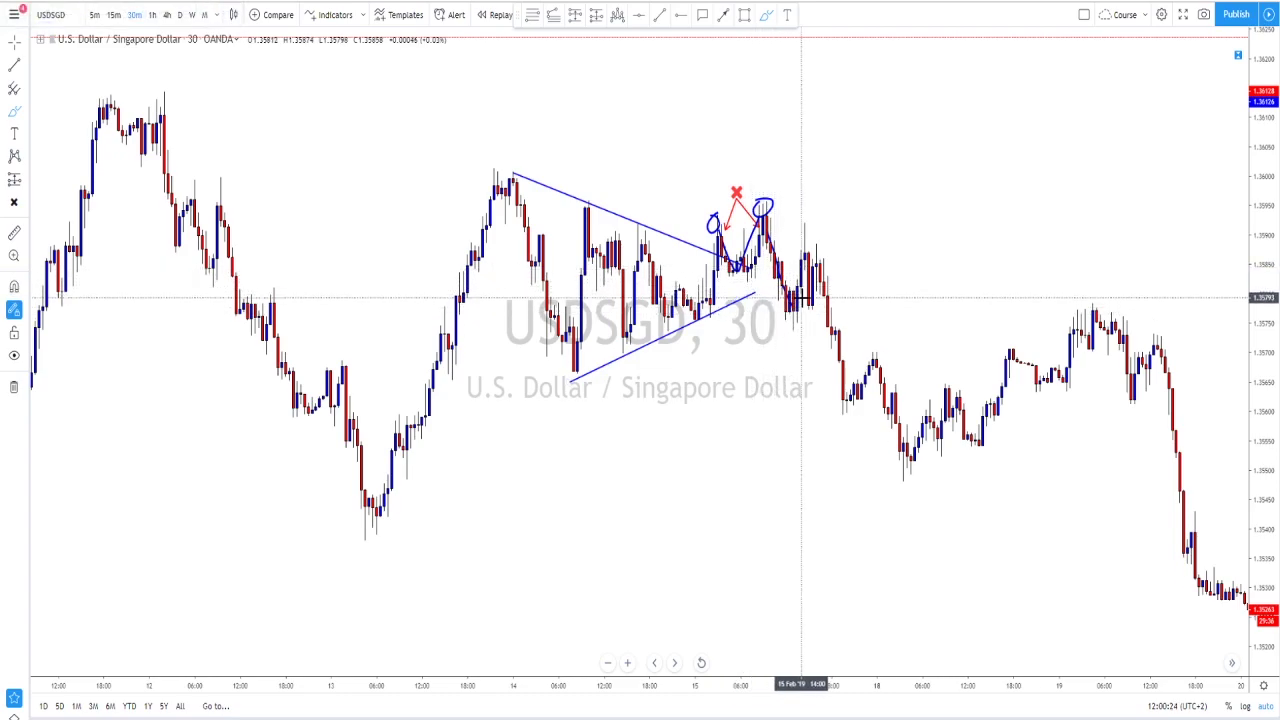
key("ctrl+z")
key("ctrl+z")
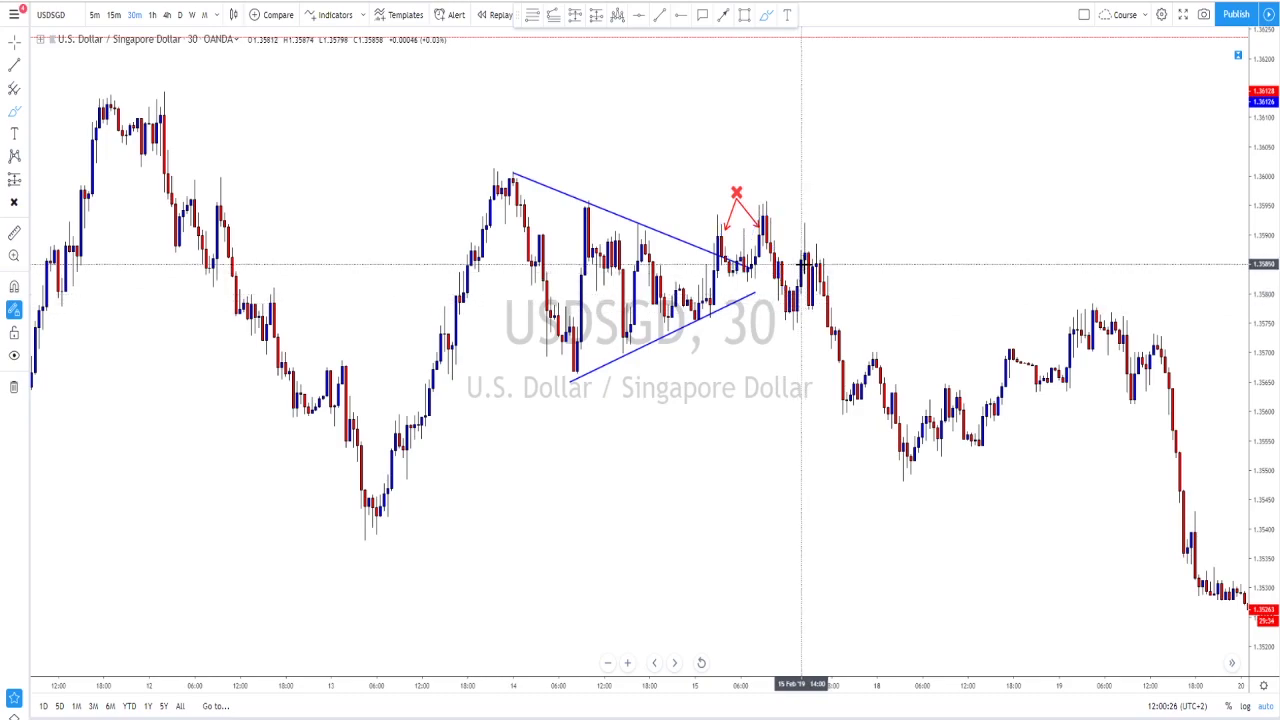
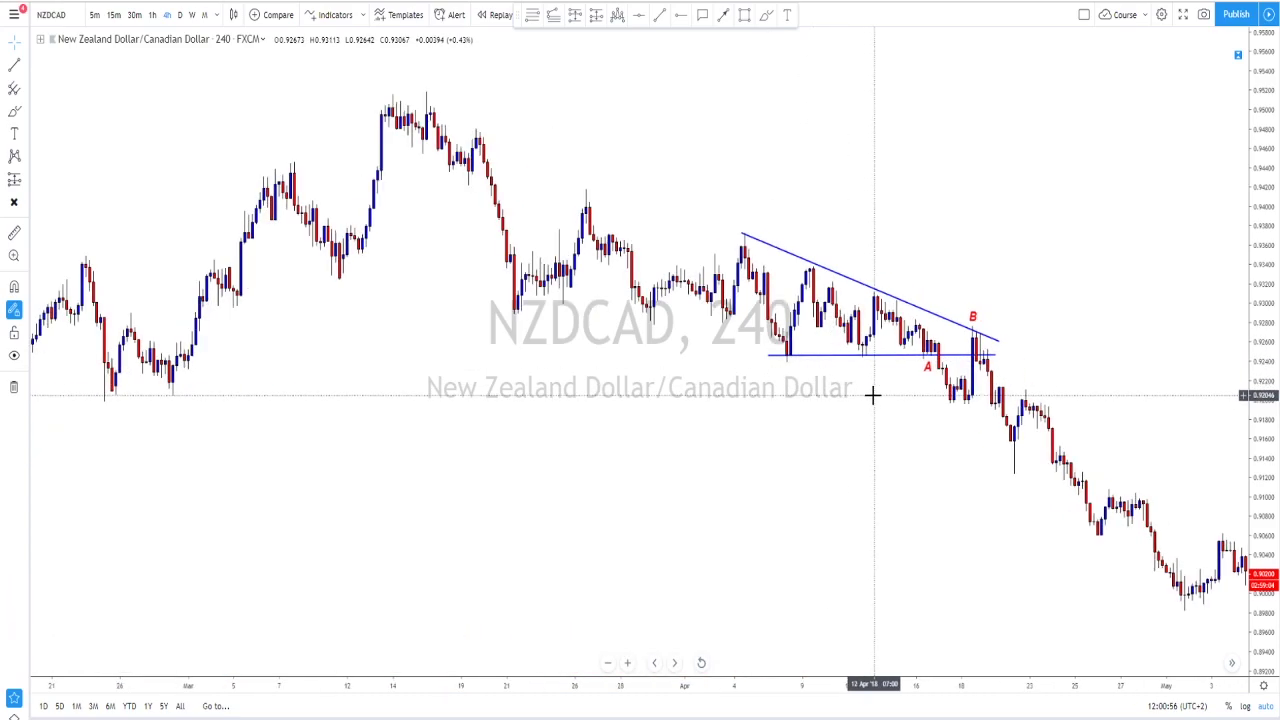
Continue with the current NZDCAD chart layout without reloading it.
left_click_drag(886, 397, 743, 383)
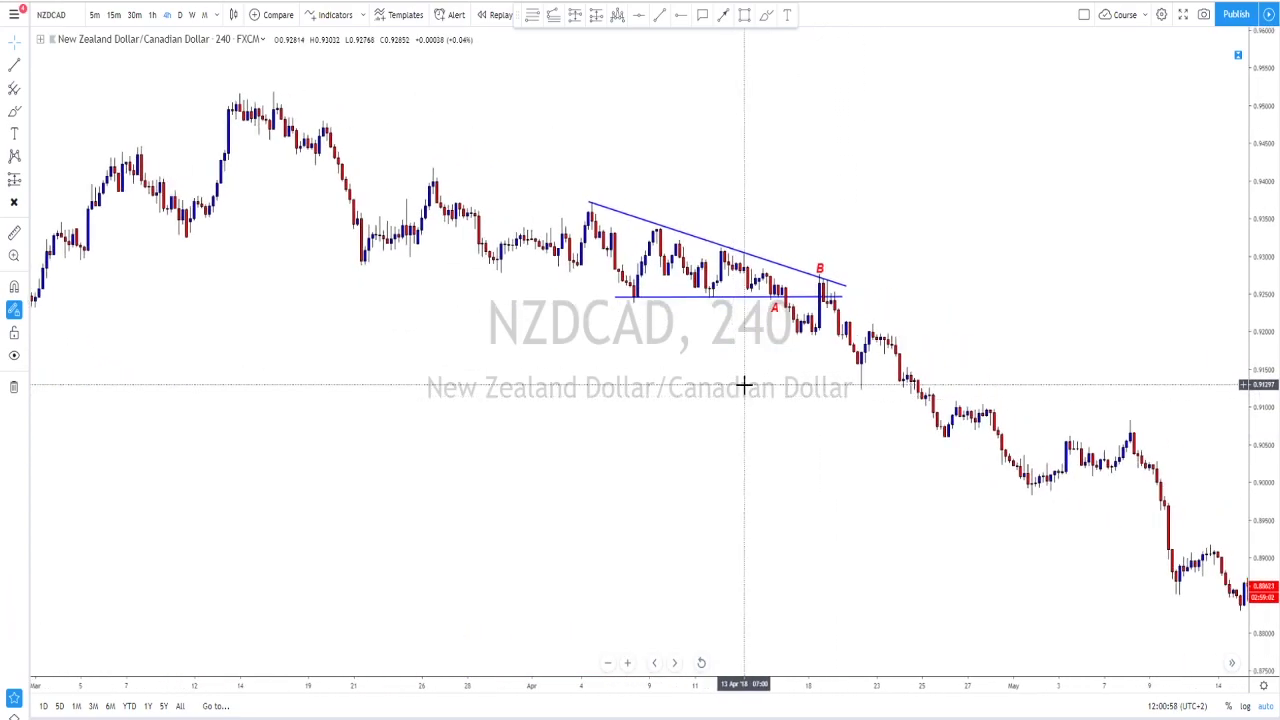
left_click_drag(631, 320, 744, 376)
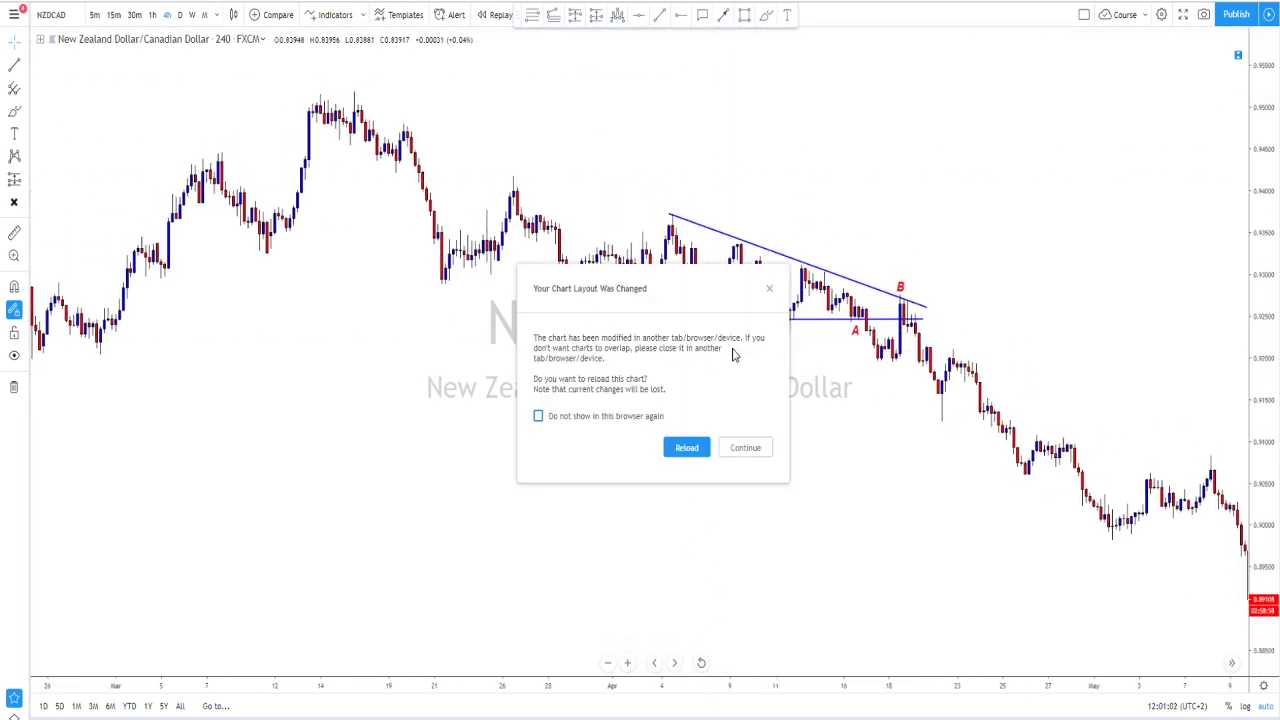
left_click(746, 448)
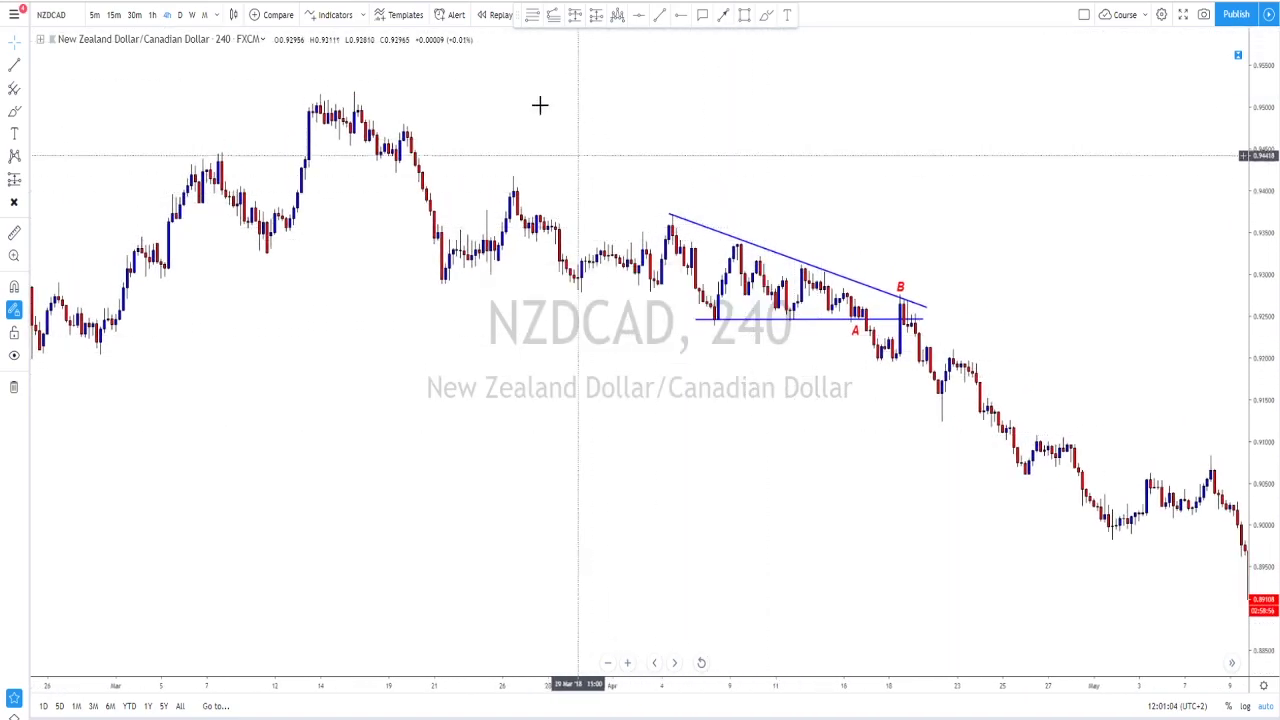
Brush circles around the NZDCAD triangle's support lows, the low after A and the last high, and sketch a breakout above that high's level.
mouse_move(866, 318)
left_mouse_down()
mouse_move(890, 355)
mouse_move(904, 298)
left_mouse_up()
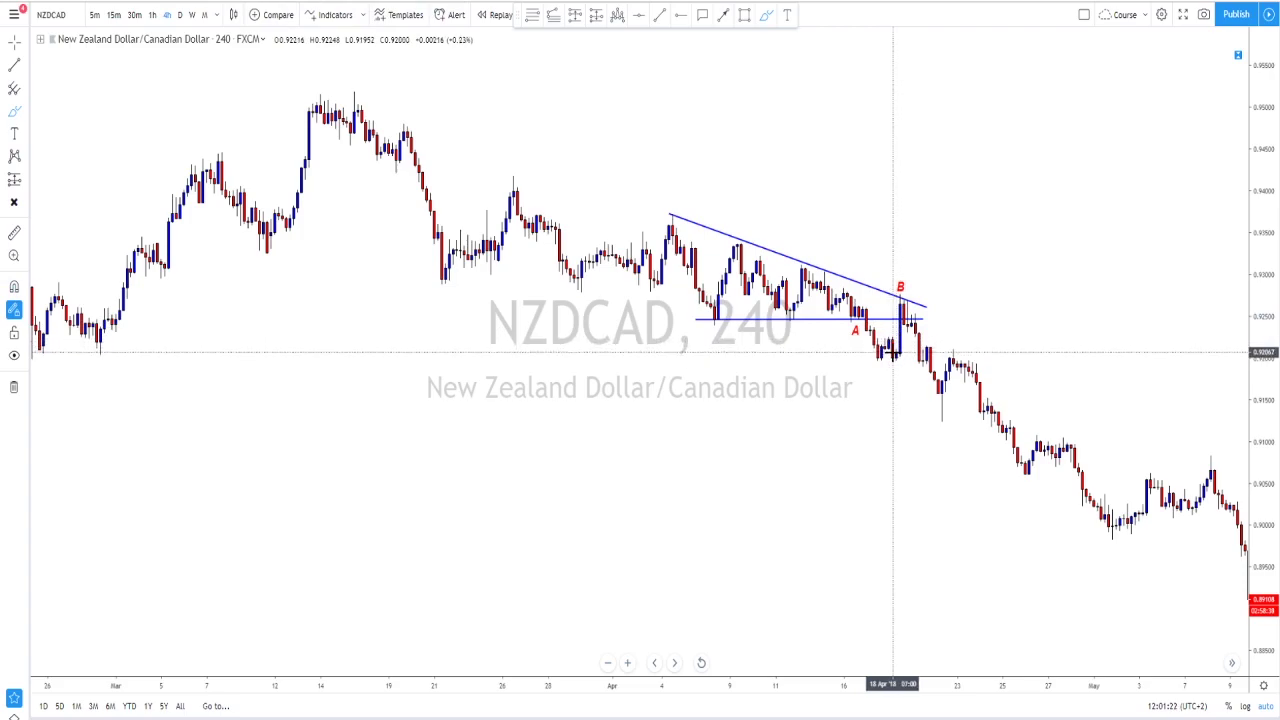
left_click(853, 331)
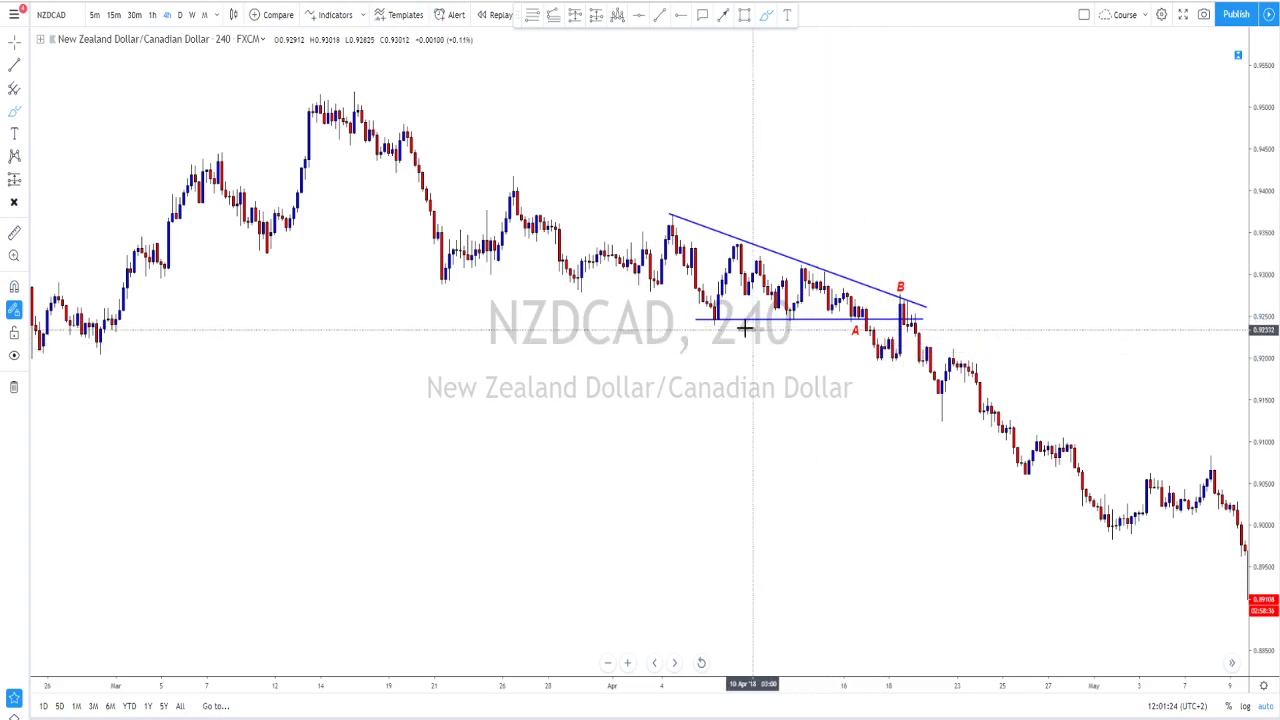
left_click_drag(880, 343, 882, 349)
mouse_move(714, 319)
left_mouse_down()
mouse_move(858, 319)
mouse_move(709, 316)
mouse_move(789, 316)
left_mouse_up()
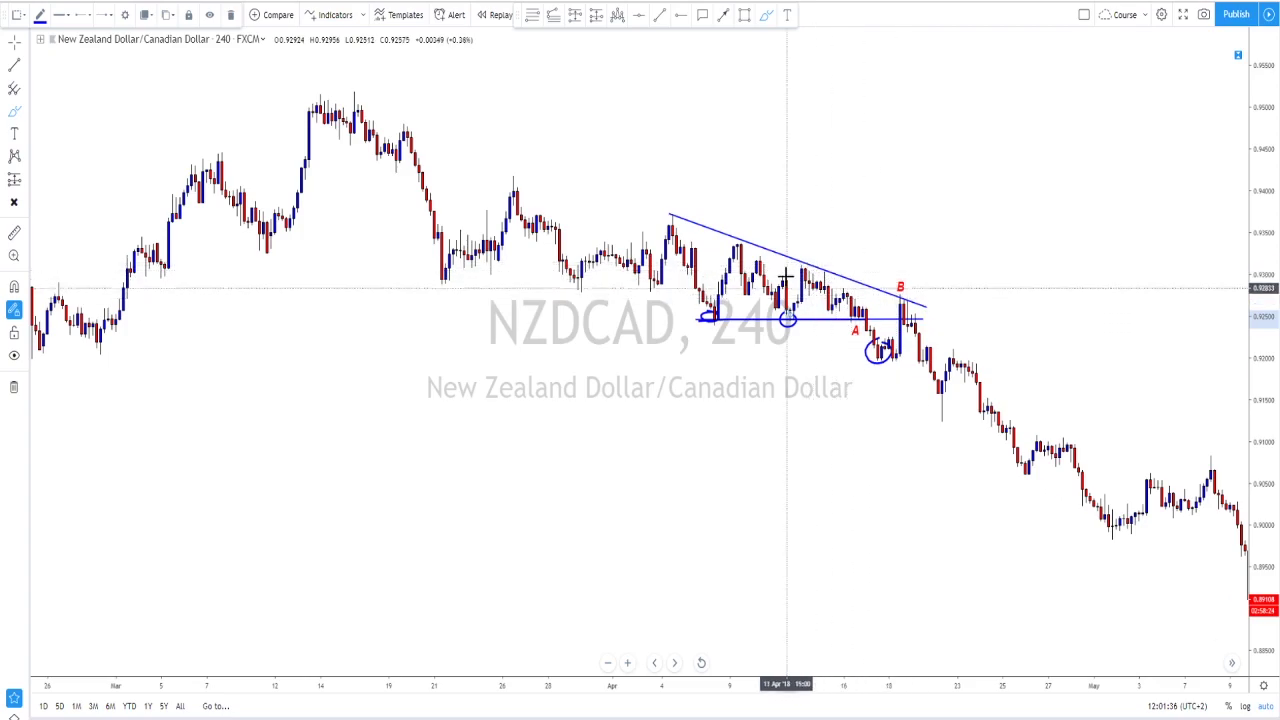
left_click_drag(806, 258, 843, 266)
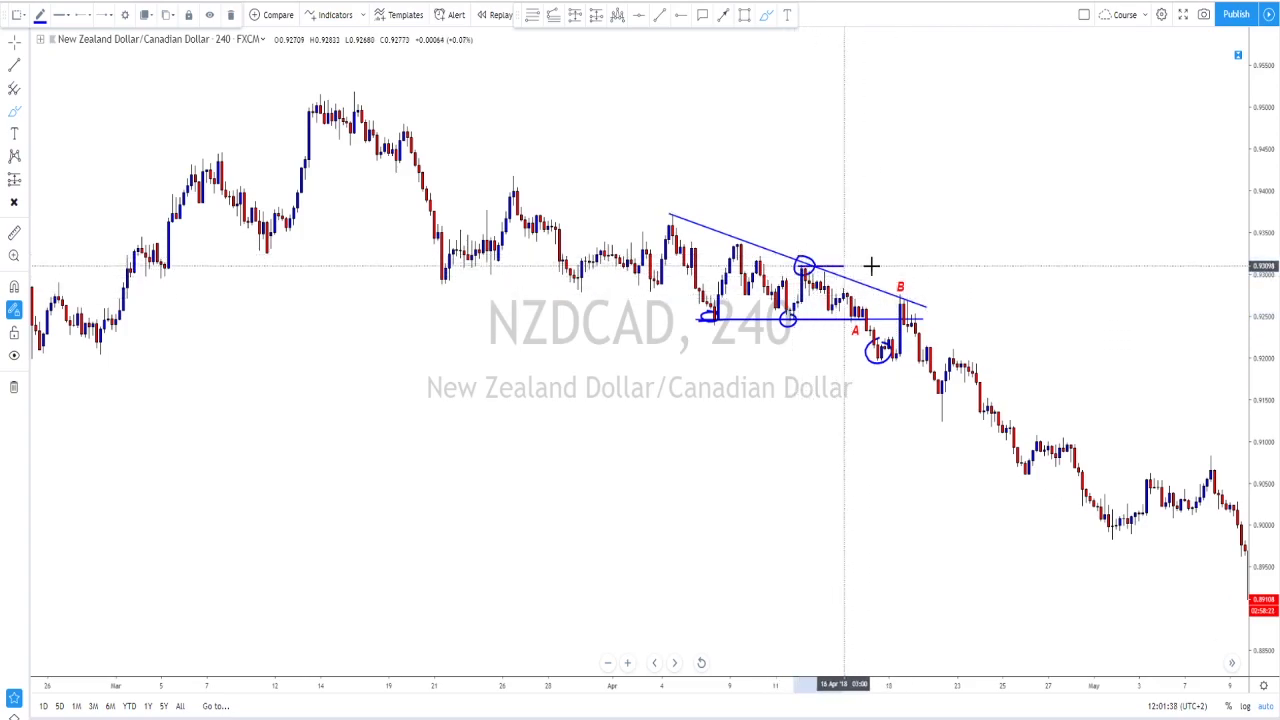
left_click_drag(904, 300, 923, 229)
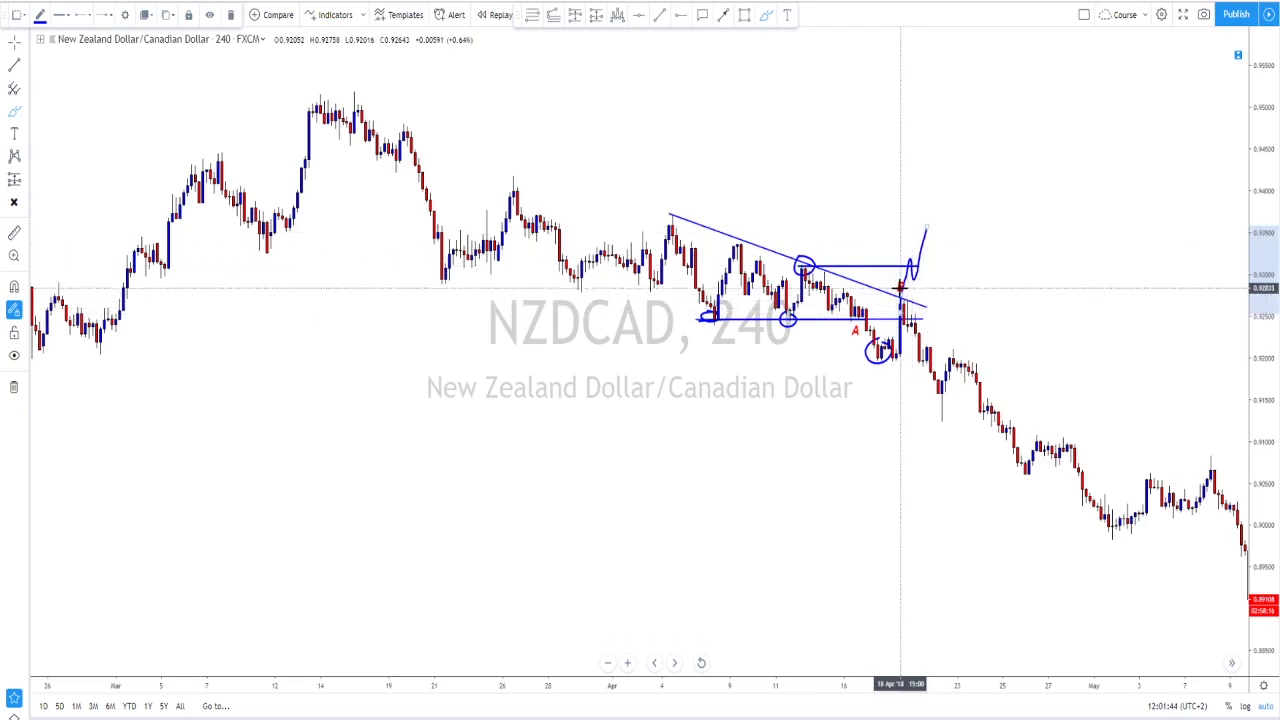
Undo all the brush marks on the NZDCAD triangle.
key("ctrl+z")
key("ctrl+z")
key("ctrl+z")
key("ctrl+z")
key("ctrl+z")
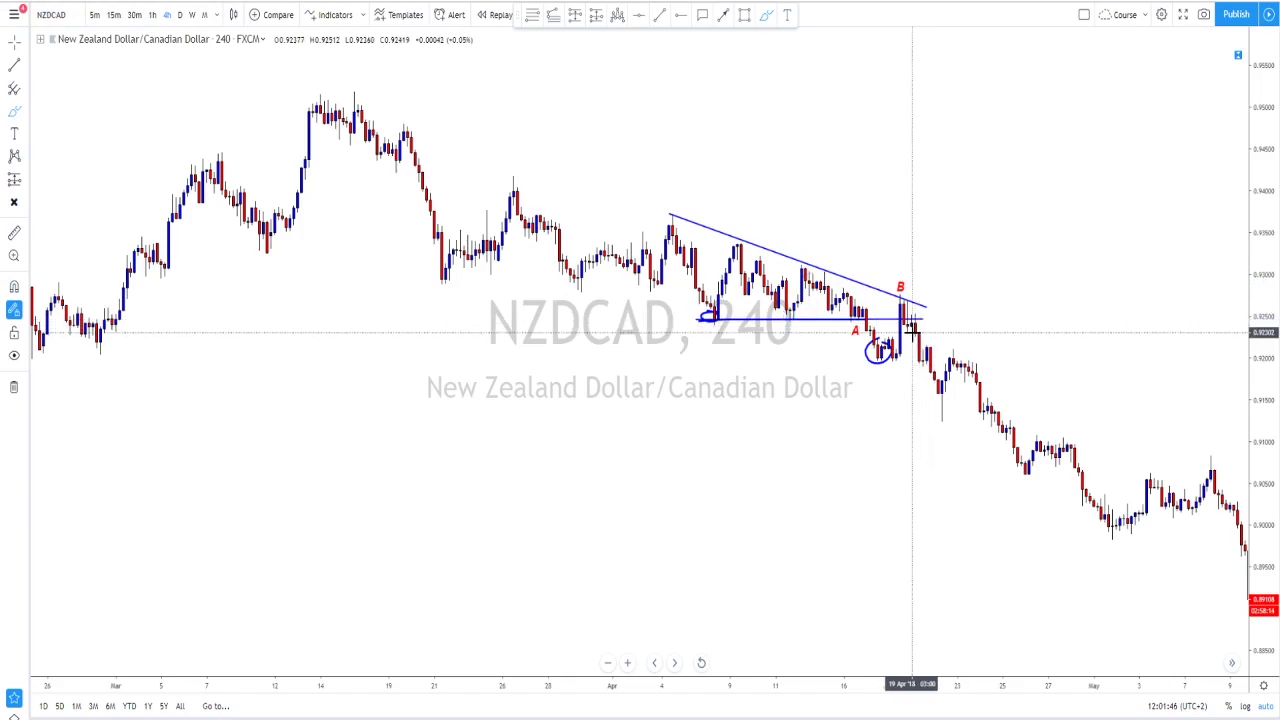
key("ctrl+z")
key("ctrl+z")
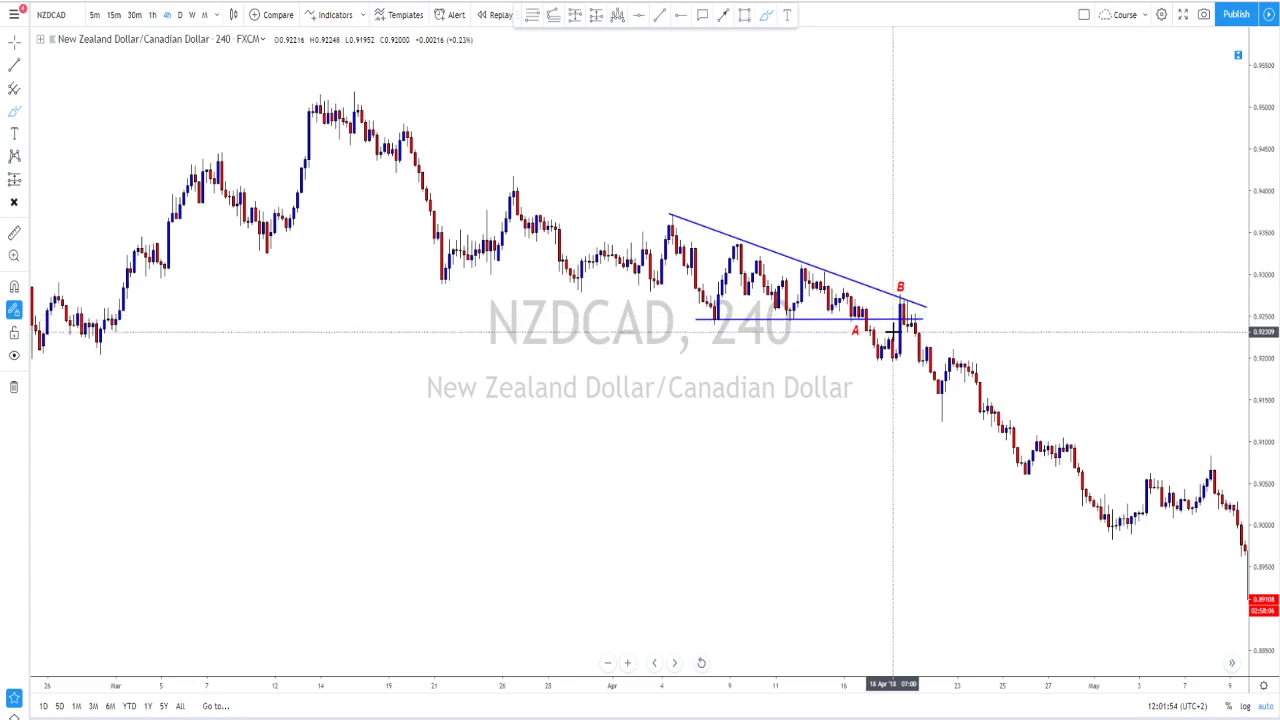
Switch to the USDCAD chart and continue with its current layout without reloading.
left_click(907, 298)
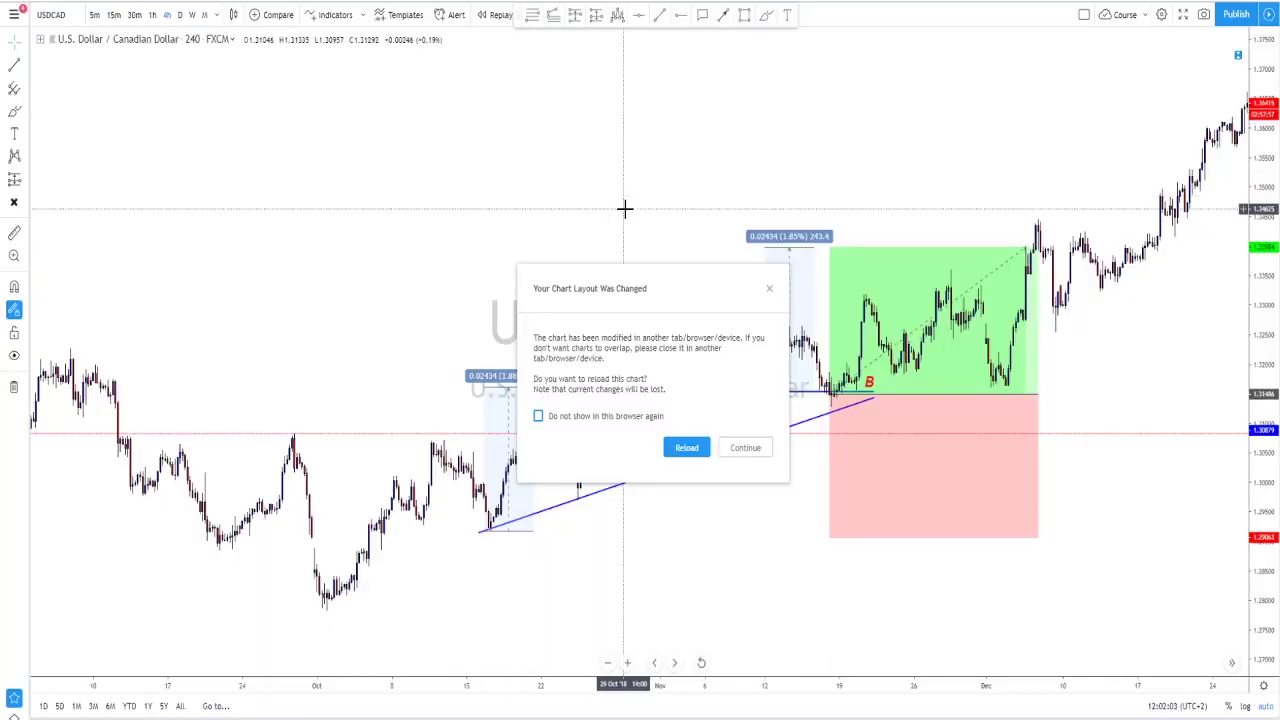
left_click(745, 448)
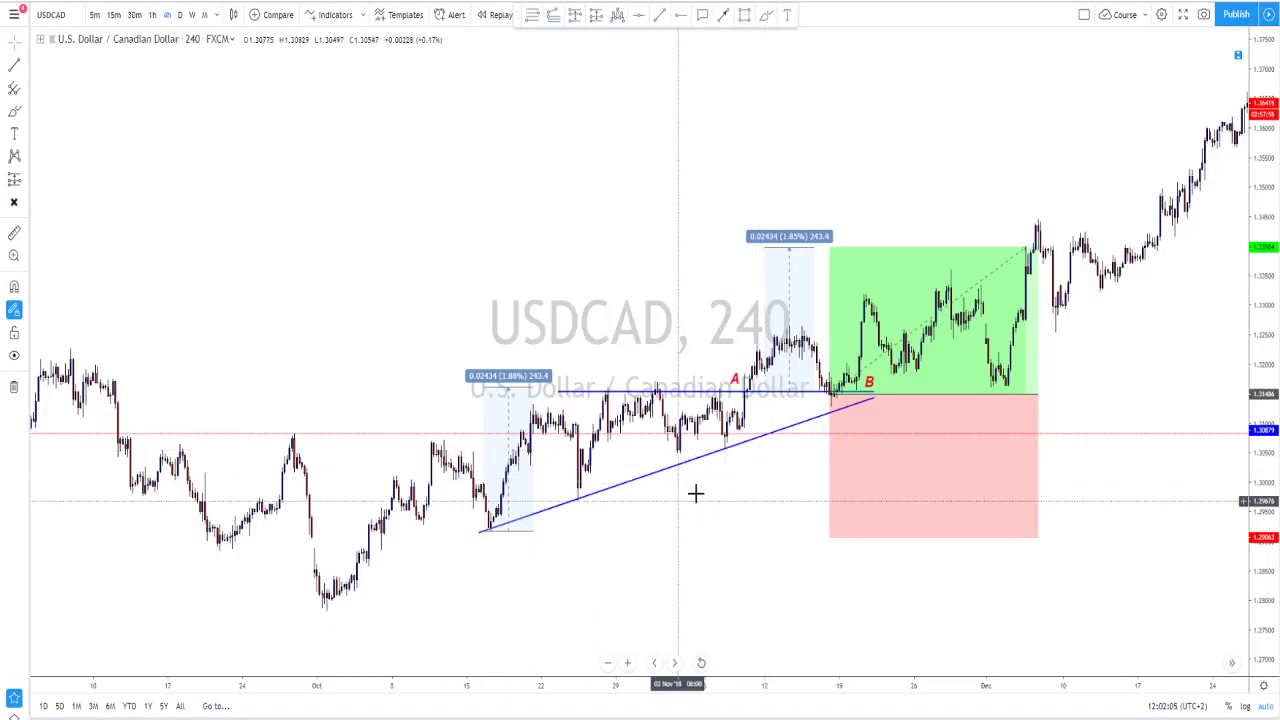
left_click(745, 449)
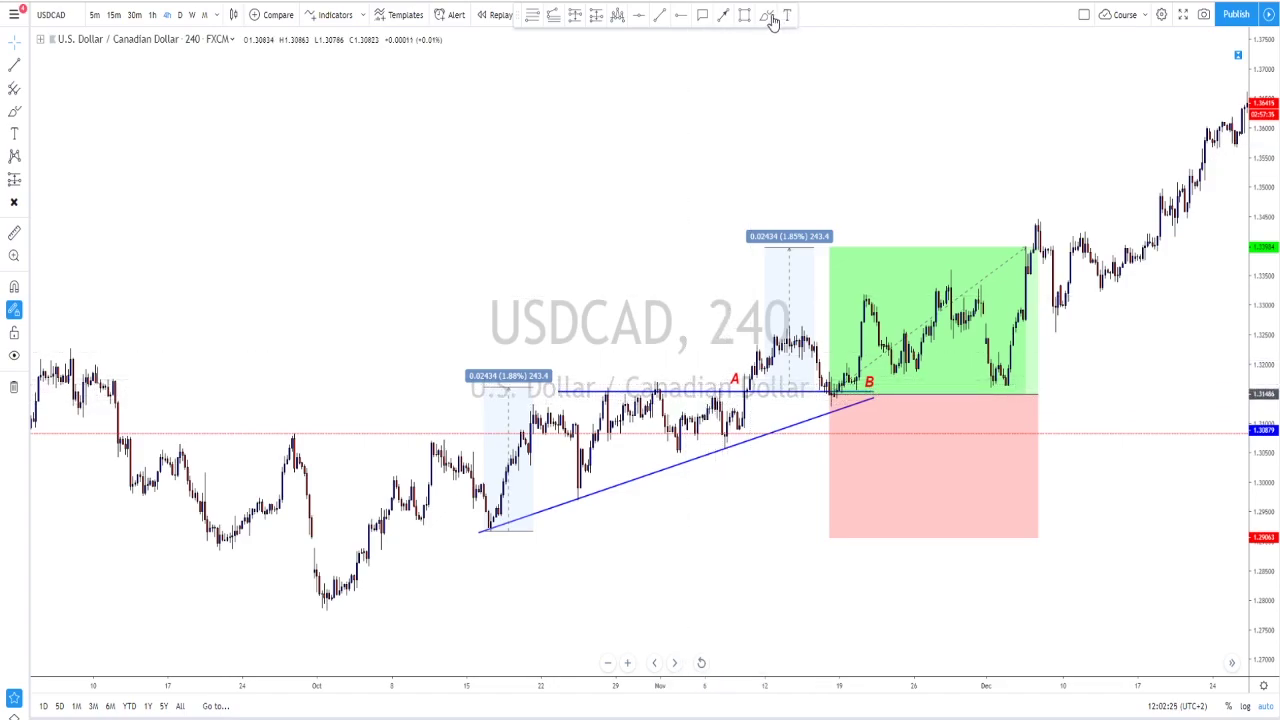
Brush-trace the USDCAD breakout at A, its pullback and the rise from B, and circle two highs on the triangle's resistance line.
key("alt+t")
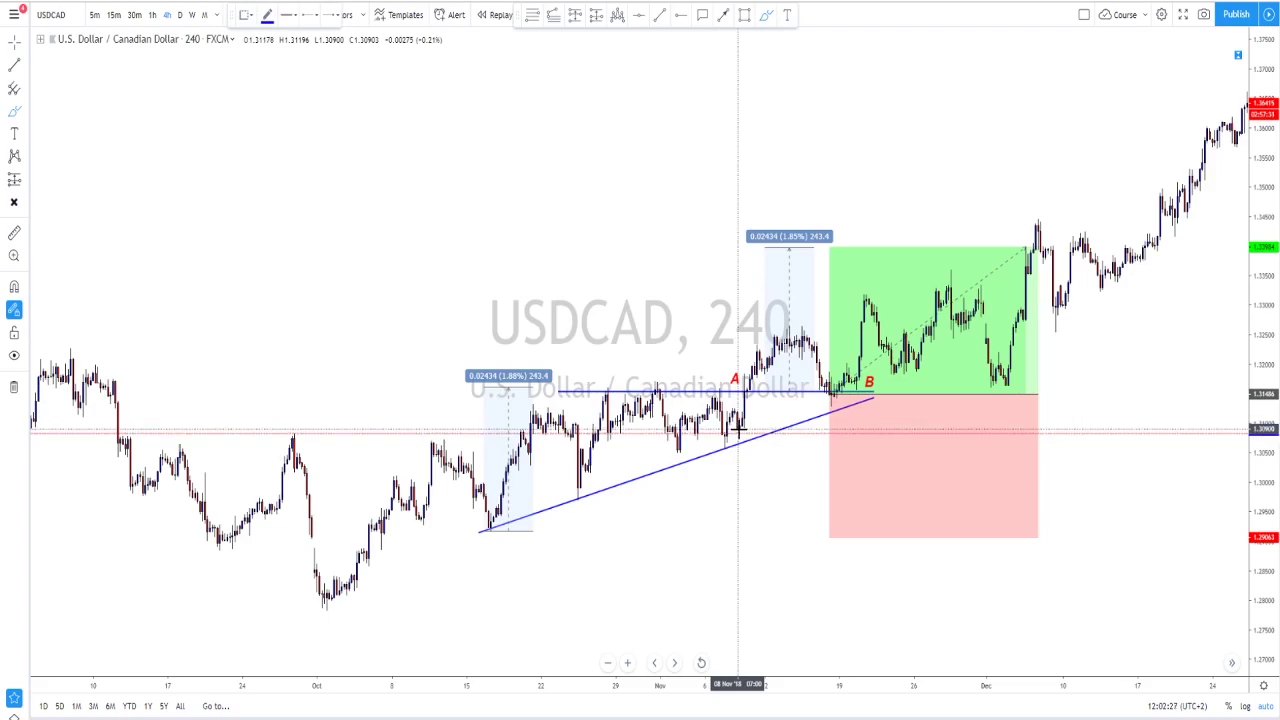
left_click(739, 428)
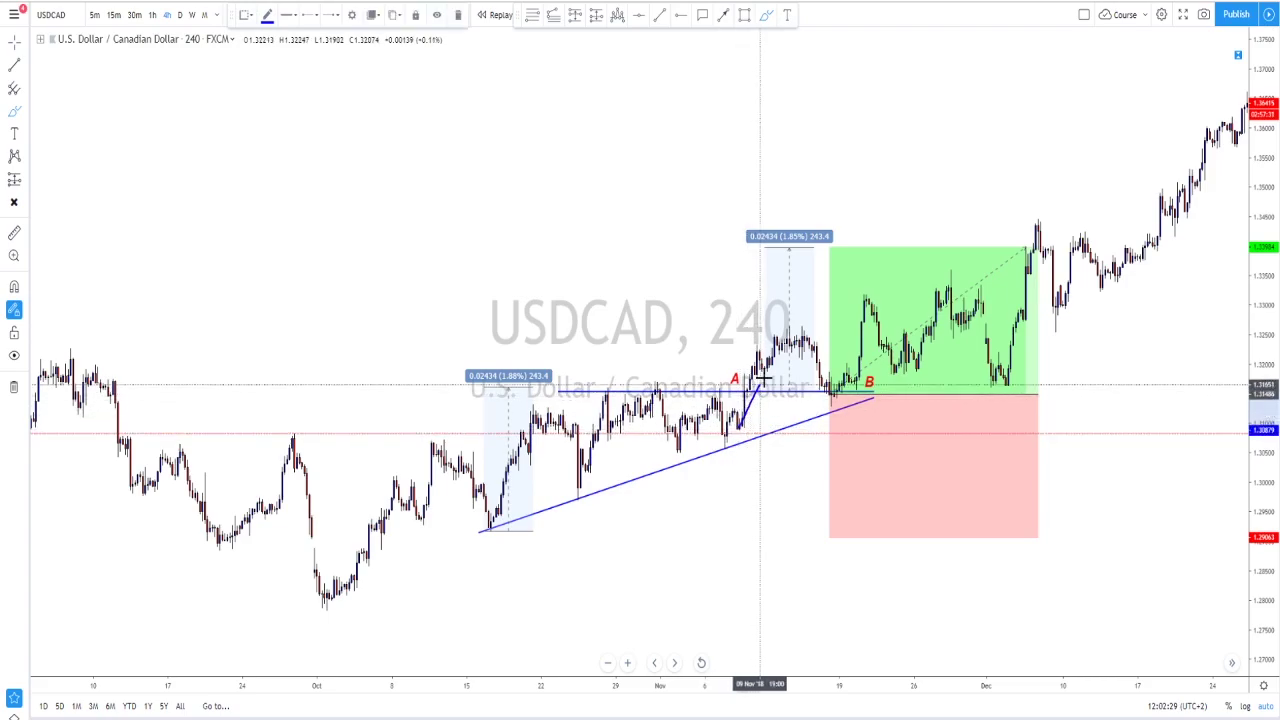
left_click(789, 322)
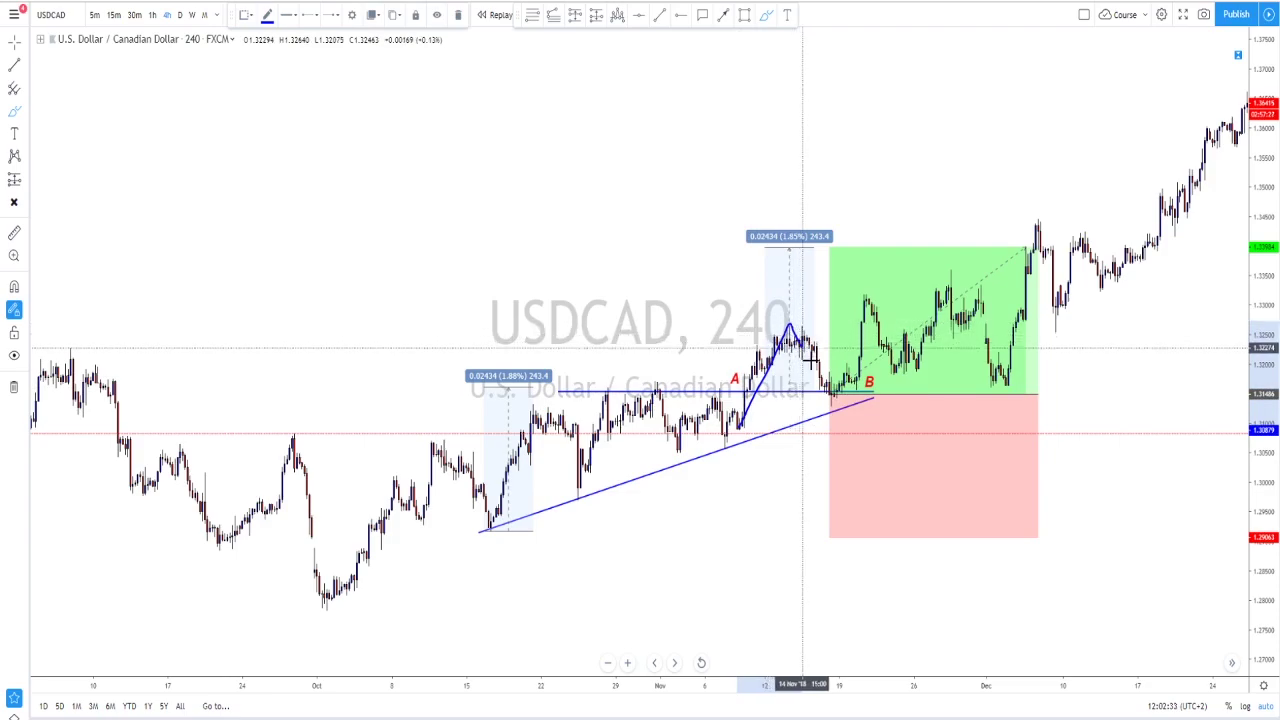
left_click(789, 406)
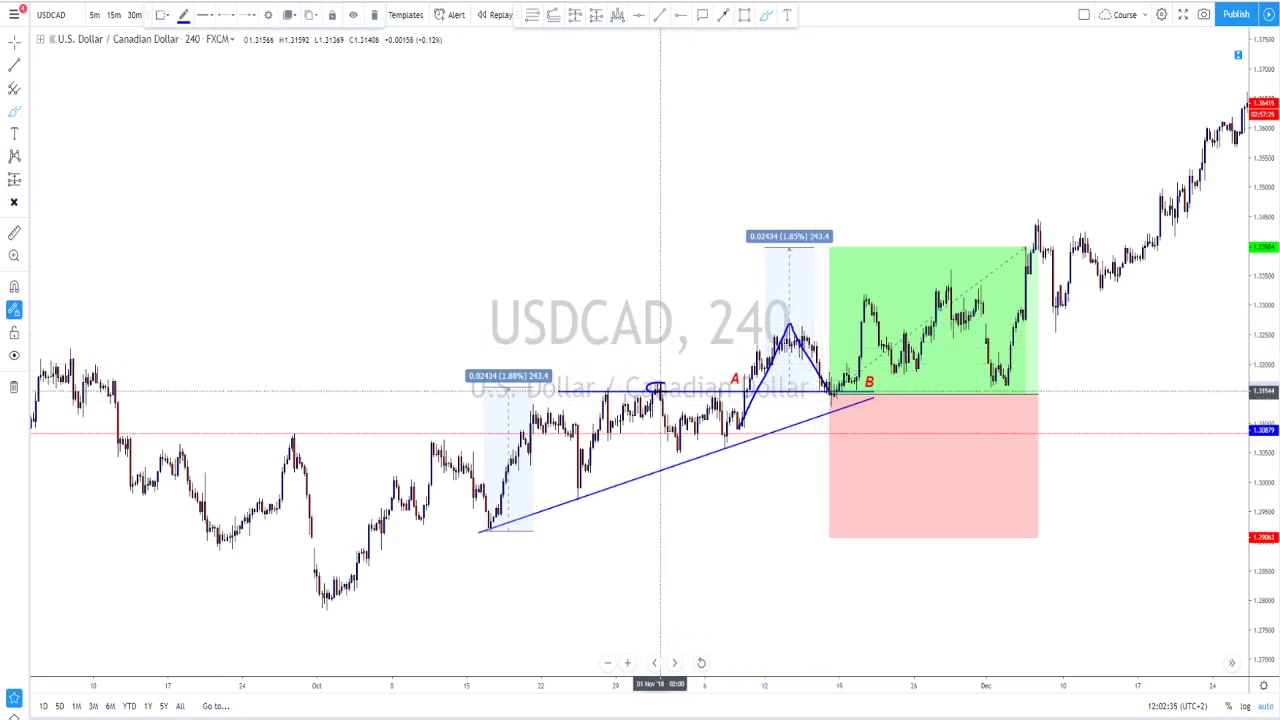
left_click_drag(598, 395, 600, 386)
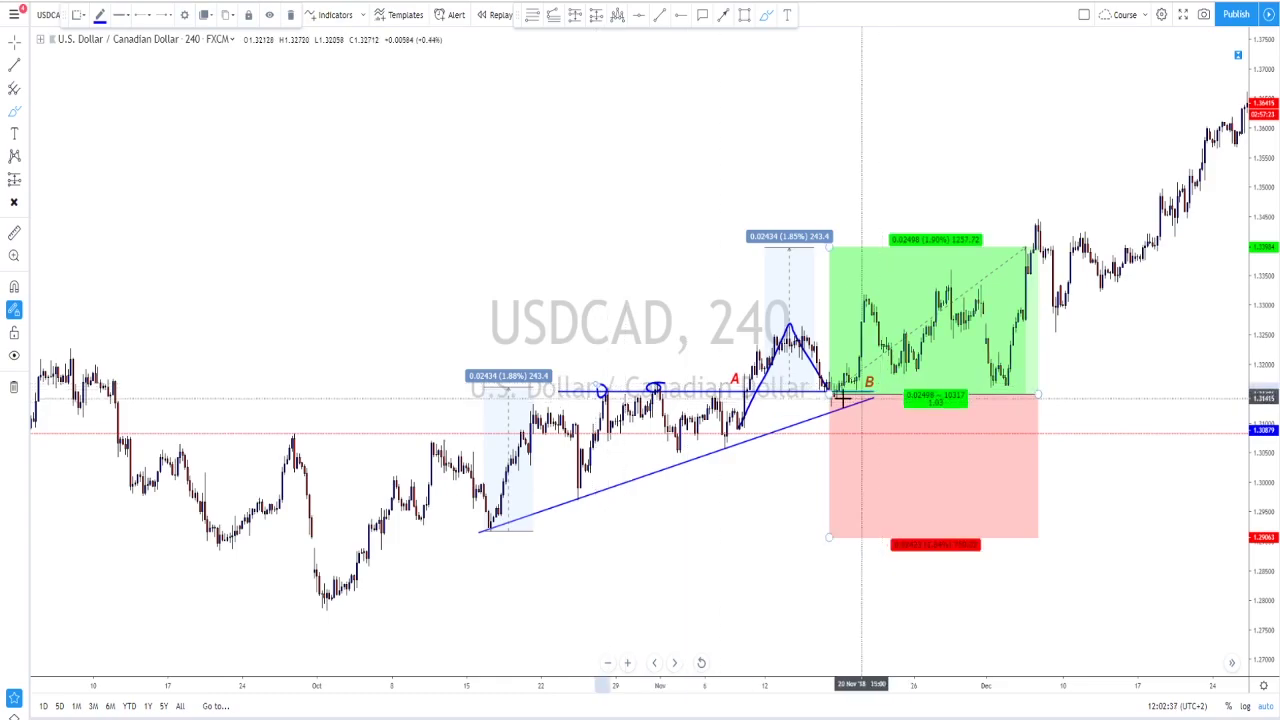
left_click_drag(839, 389, 865, 297)
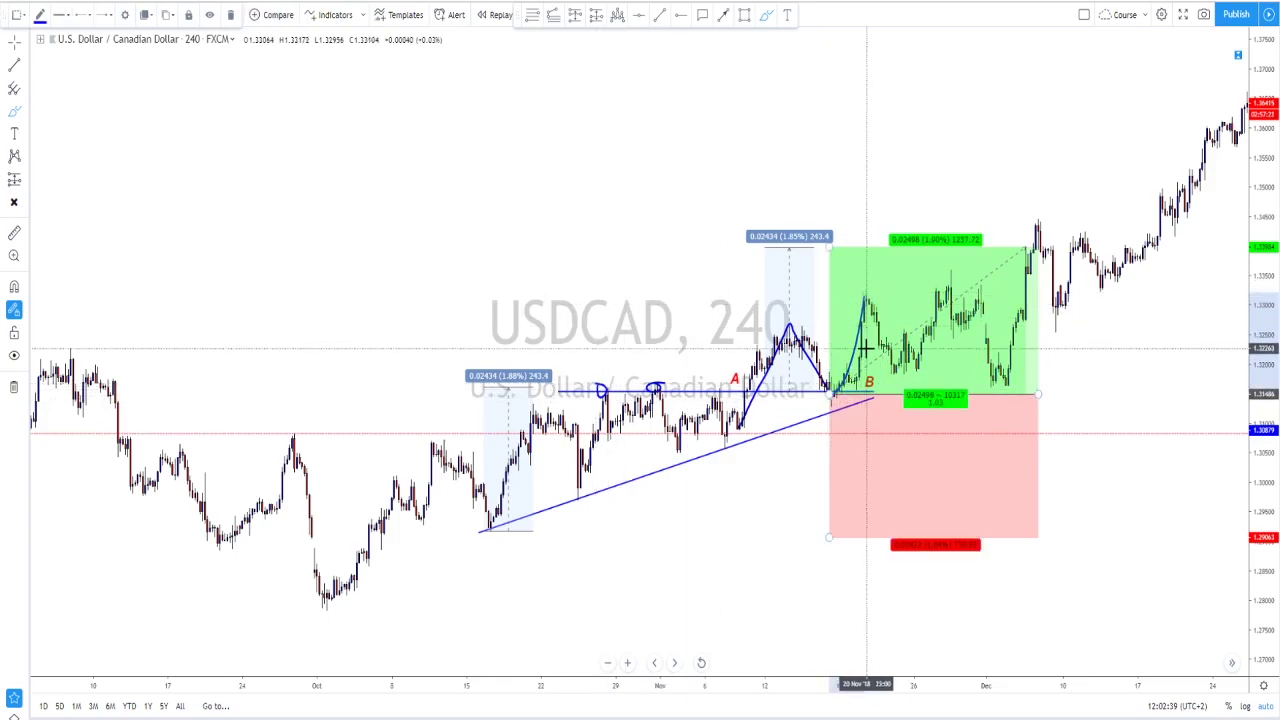
Undo the brush marks on the USDCAD triangle.
key("ctrl+z")
key("ctrl+z")
key("ctrl+z")
key("ctrl+z")
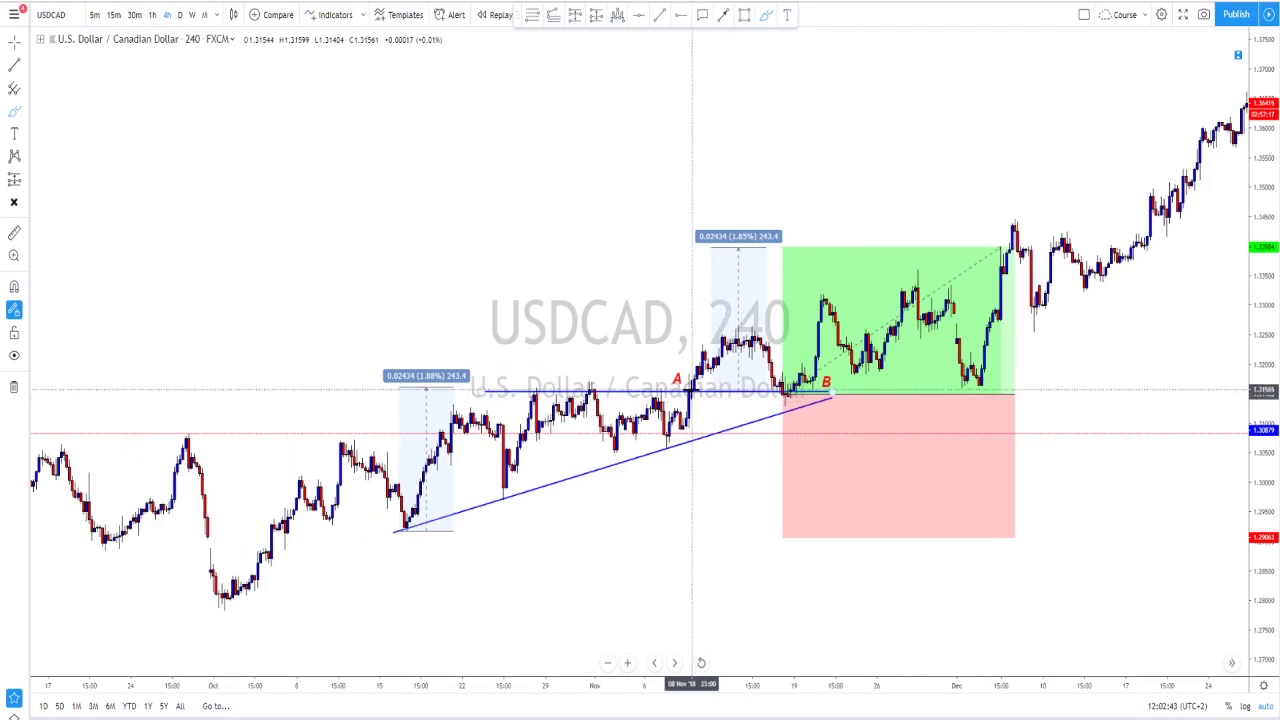
Draw a vertical trend line from the triangle's lowest point to its resistance level and fit the adjacent price range to that height, about 0.0237.
scroll(770, 397, "down", 1)
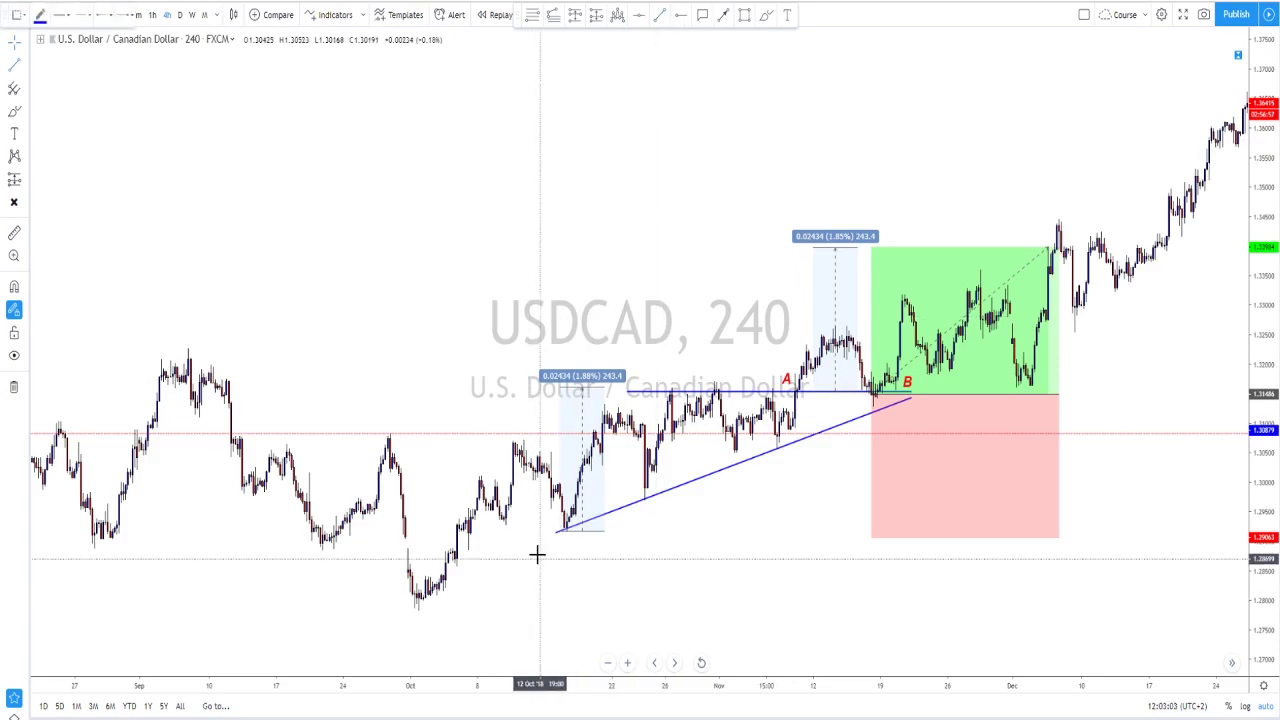
left_click(565, 528)
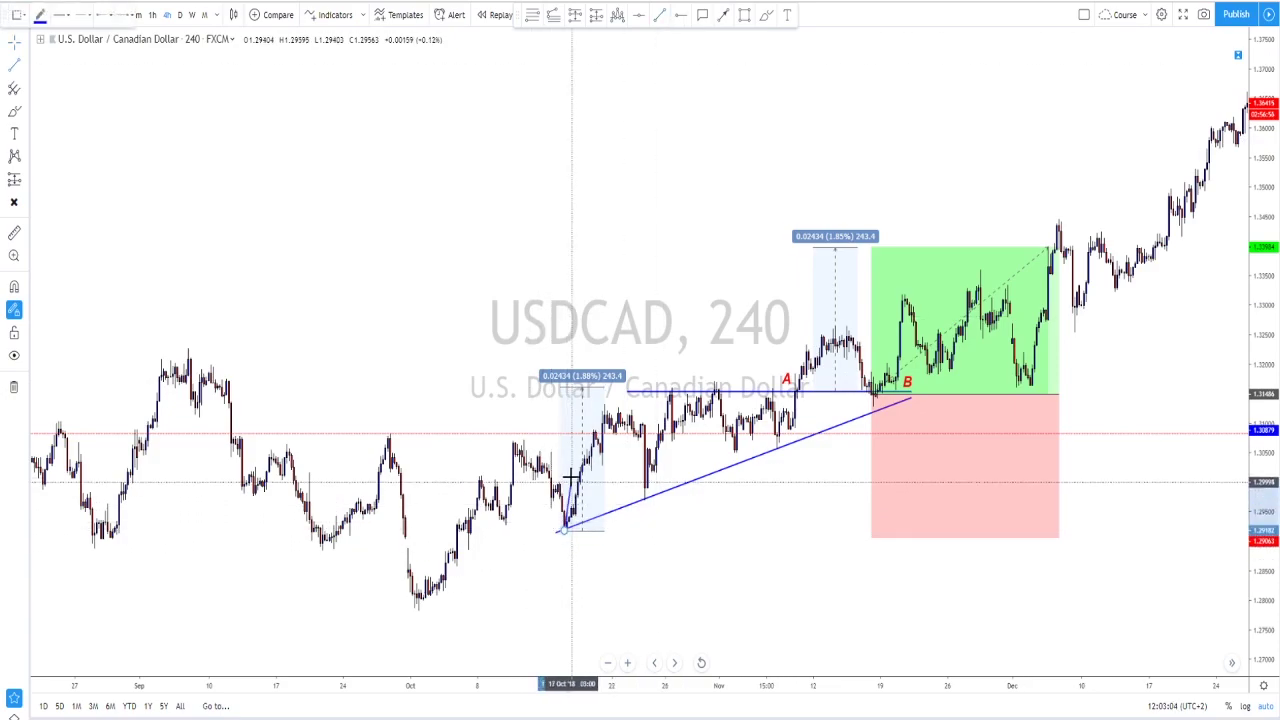
left_click(565, 390)
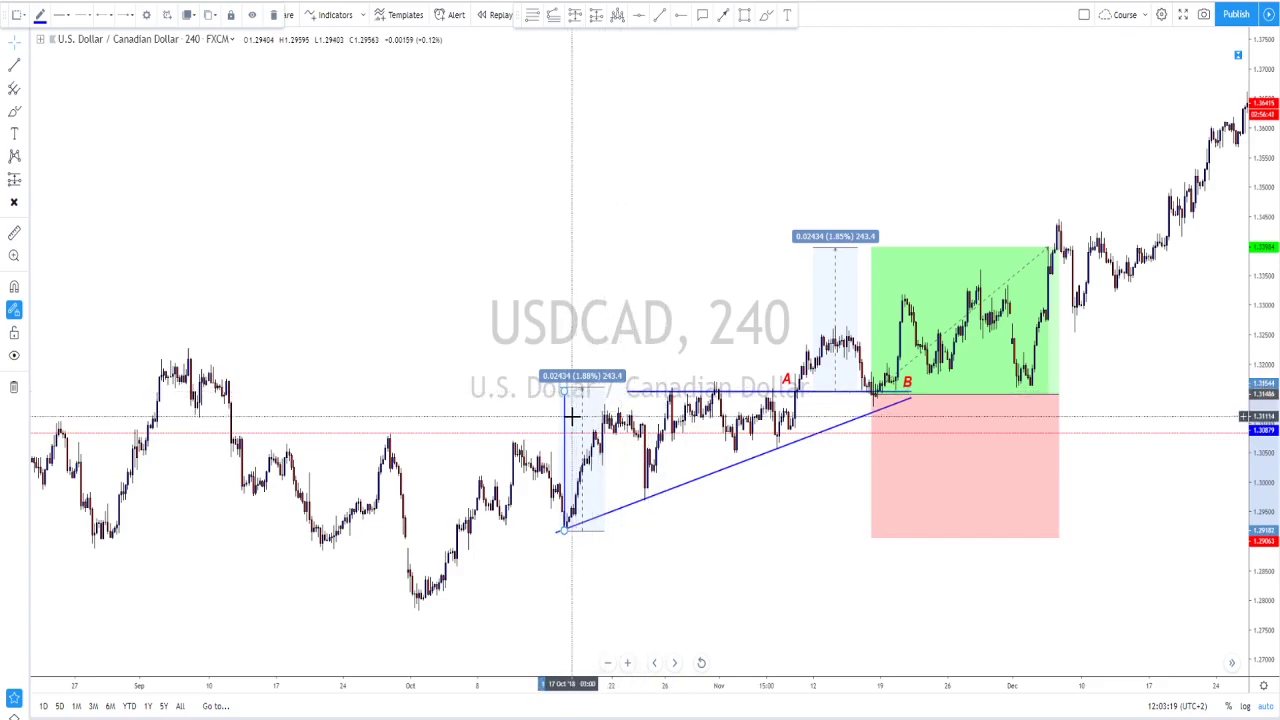
mouse_move(603, 389)
left_mouse_down()
mouse_move(606, 520)
mouse_move(607, 393)
left_mouse_up()
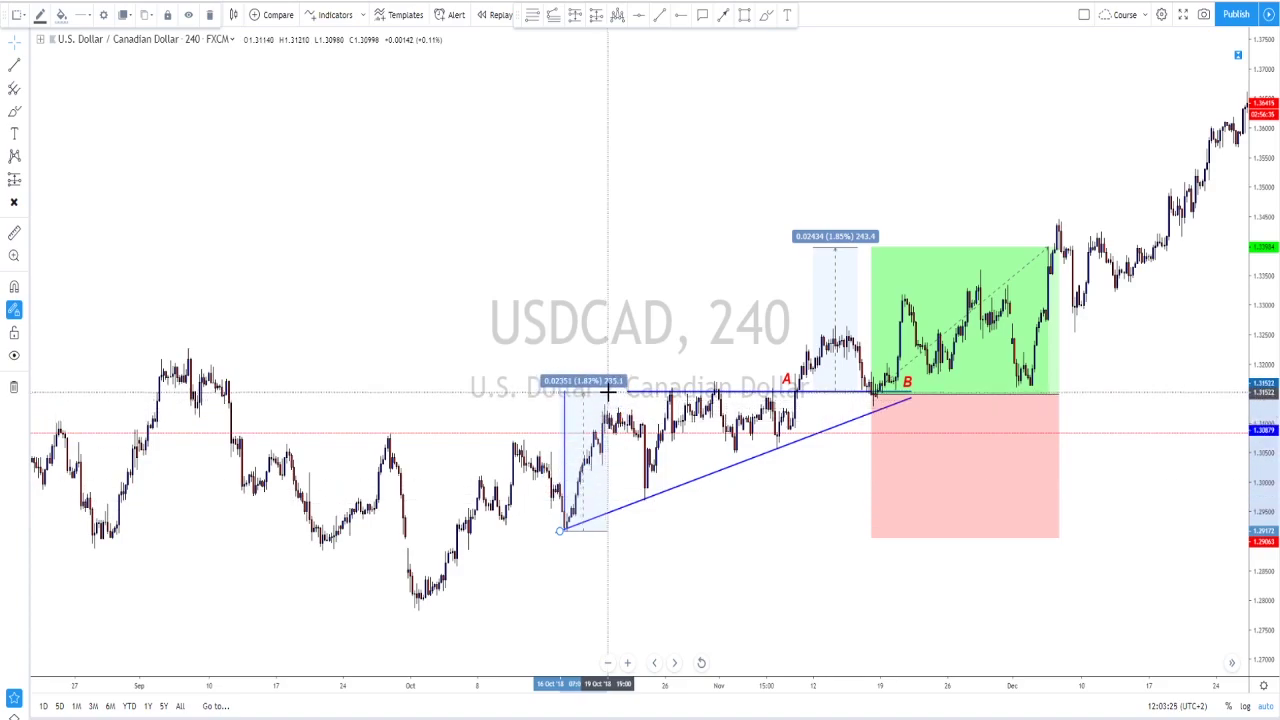
Try moving the triangle-height price range up to the breakout at A, and undo the move.
mouse_move(585, 432)
left_mouse_down()
mouse_move(725, 360)
mouse_move(810, 292)
left_mouse_up()
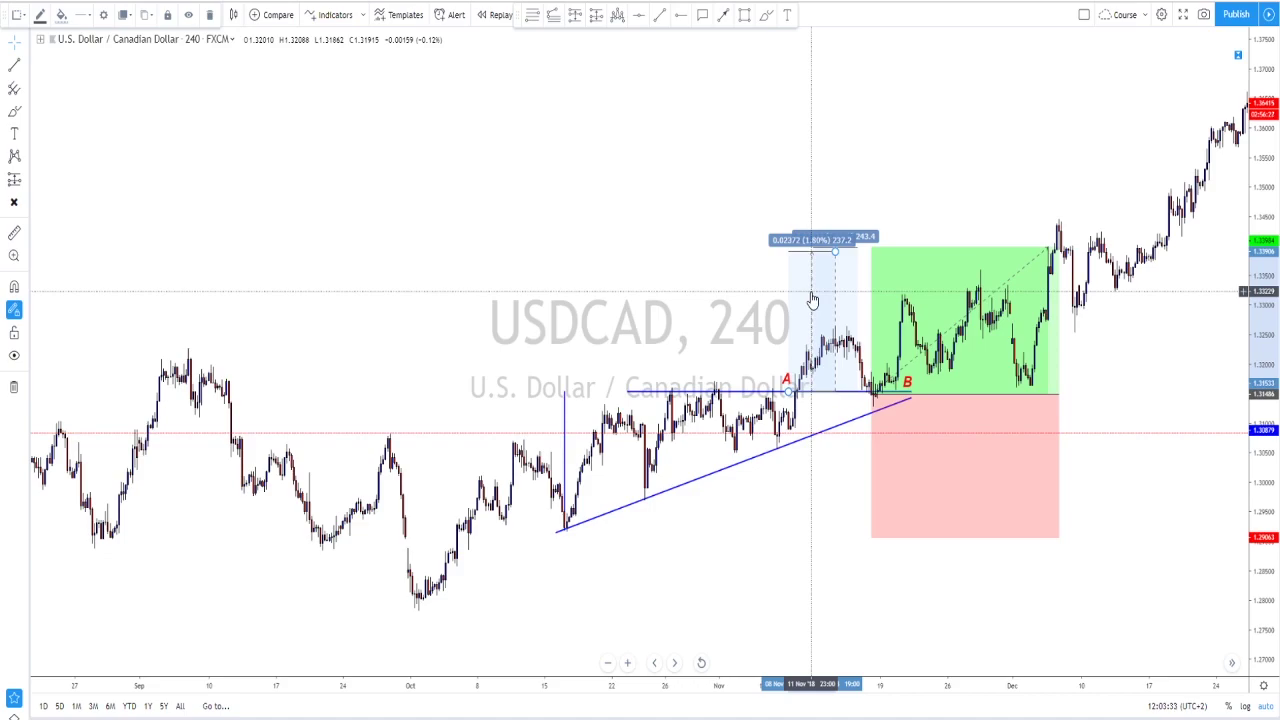
key("ctrl+z")
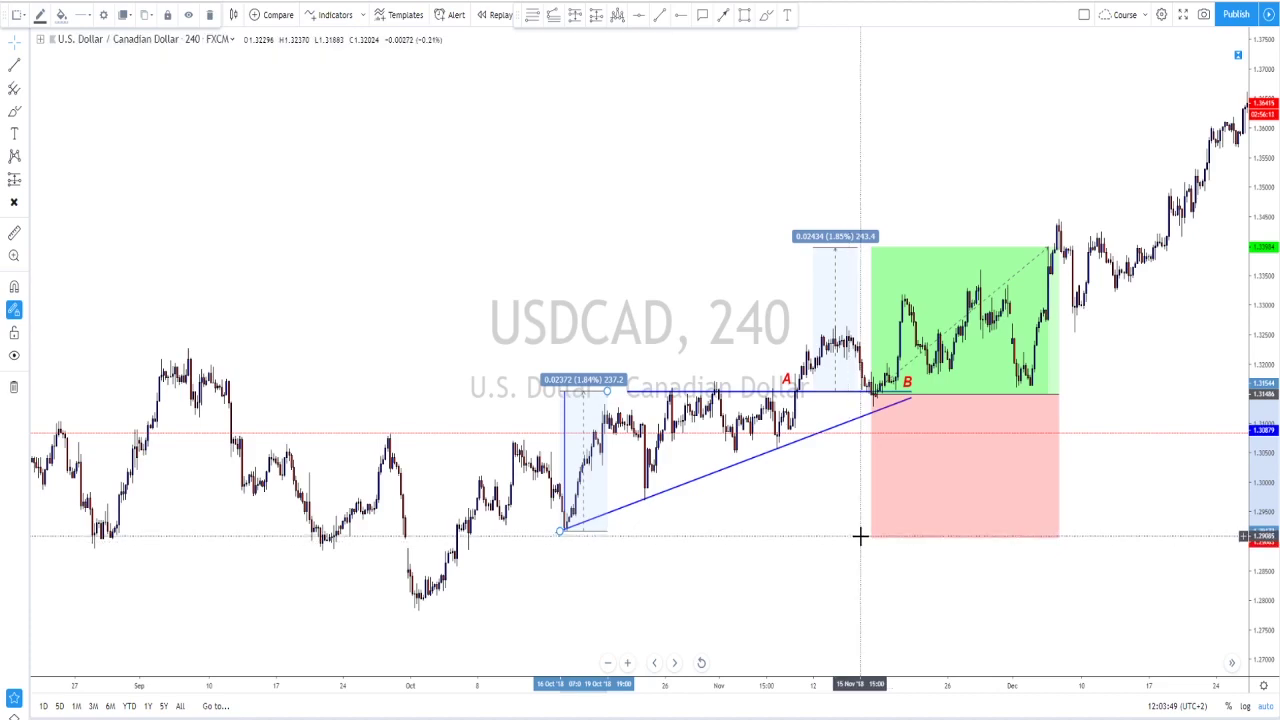
left_click(568, 545)
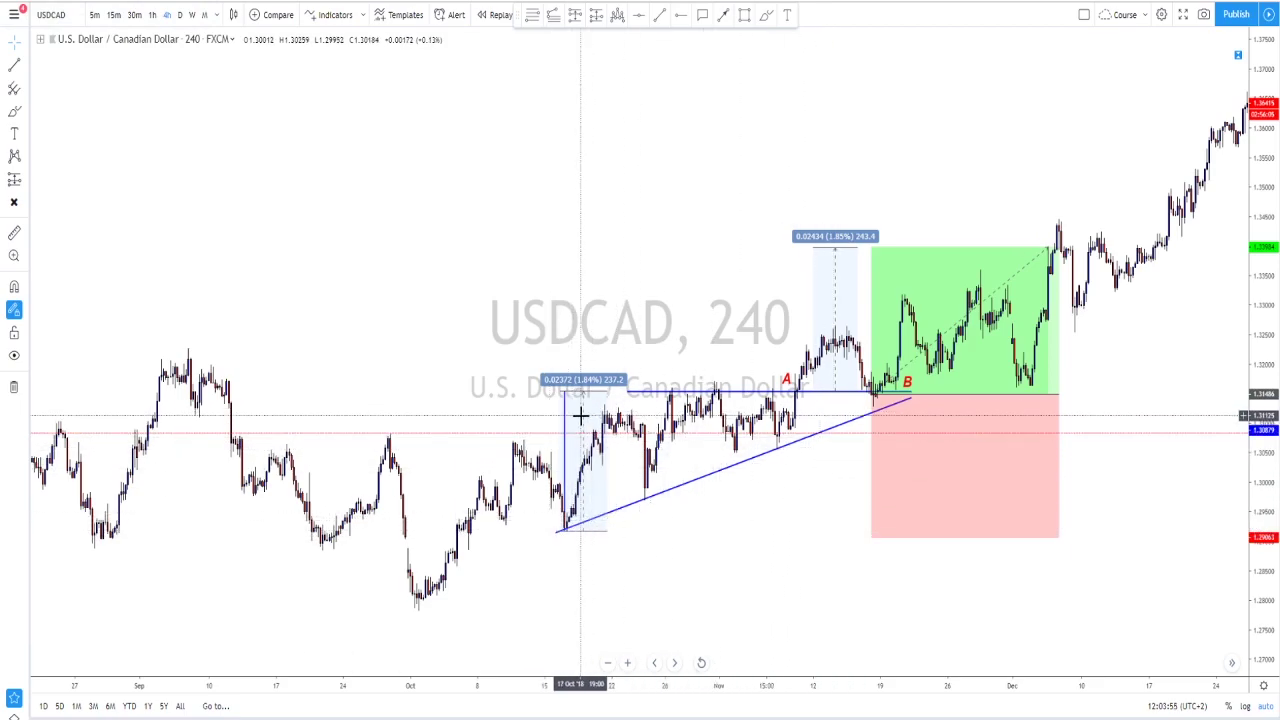
Try moving the triangle-height price range beside point B and return it to the start of the USDCAD triangle.
left_click_drag(580, 421, 890, 424)
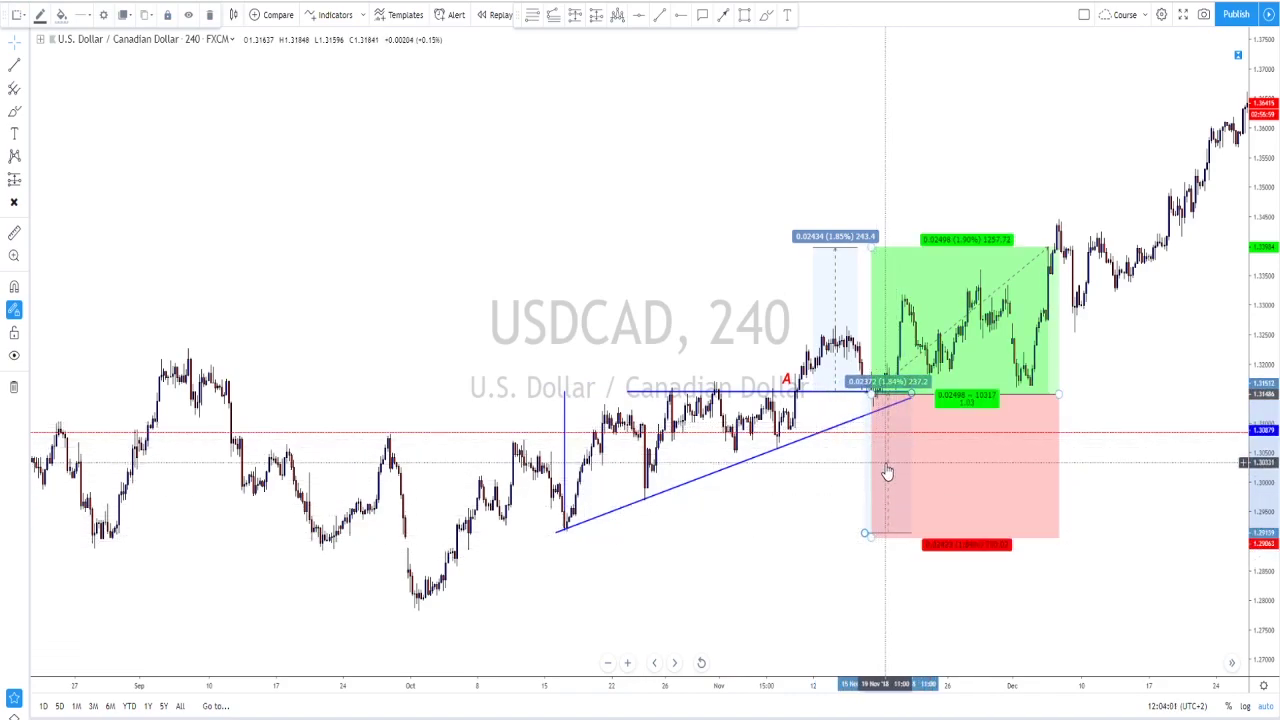
left_click_drag(889, 471, 574, 463)
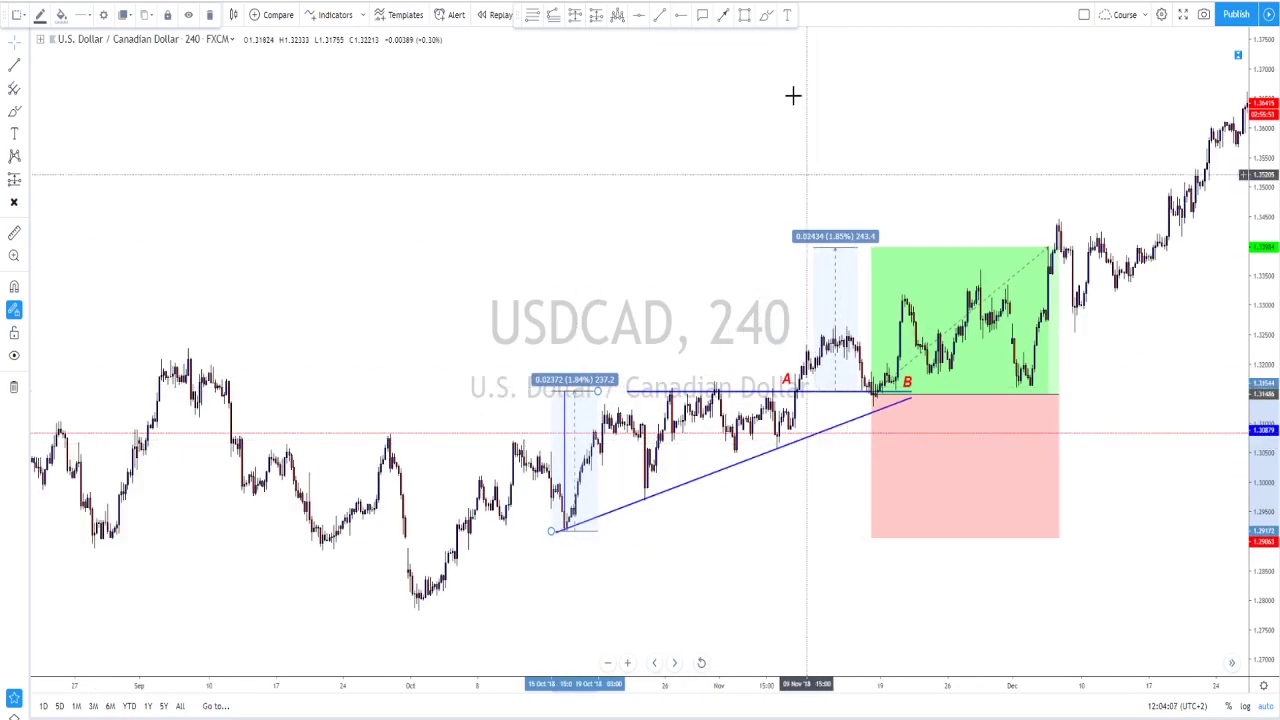
Brush-trace the USDCAD breakout at A and its pullback, circle the retest at B, and trace the rise from it.
mouse_move(797, 384)
left_mouse_down()
mouse_move(849, 352)
mouse_move(874, 378)
left_mouse_up()
mouse_move(882, 390)
left_mouse_down()
mouse_move(870, 380)
mouse_move(884, 398)
left_mouse_up()
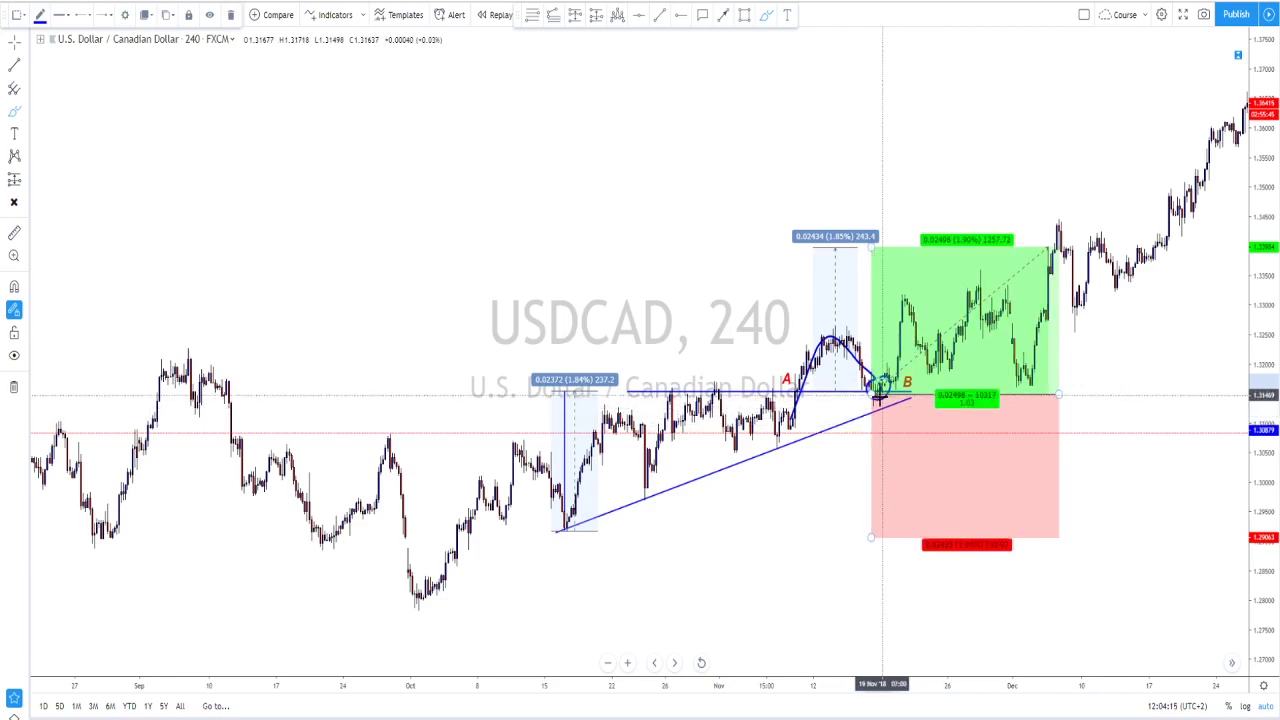
left_click_drag(878, 388, 920, 257)
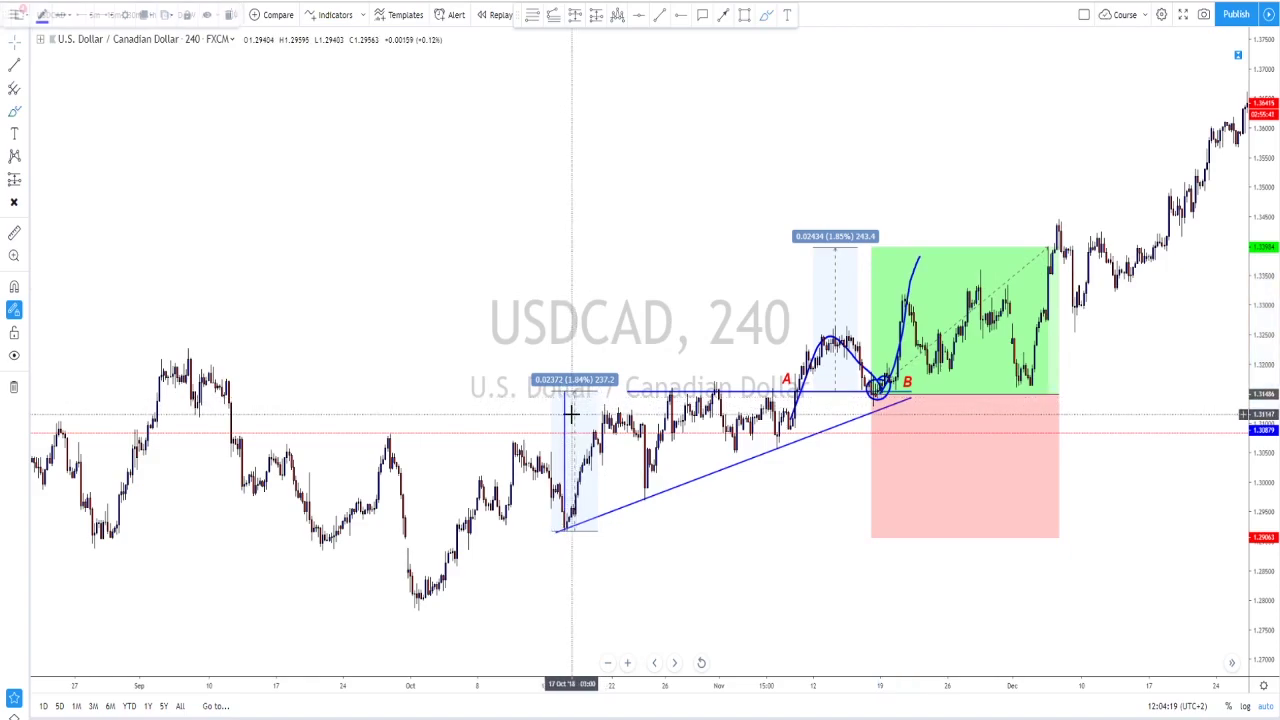
mouse_move(576, 420)
left_mouse_down()
mouse_move(671, 266)
mouse_move(612, 329)
mouse_move(586, 408)
left_mouse_up()
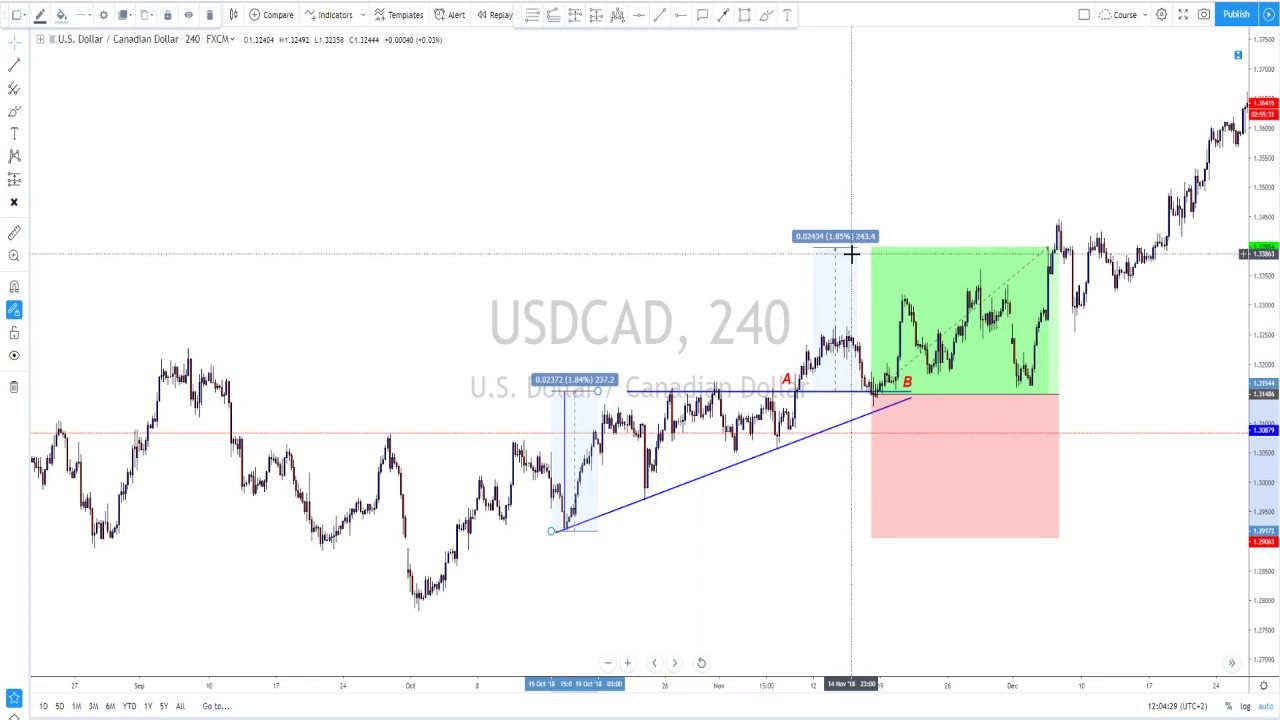
Mark the late-June swing high, well before the USDCAD triangle, with a temporary brush stroke.
scroll(851, 254, "down", 5)
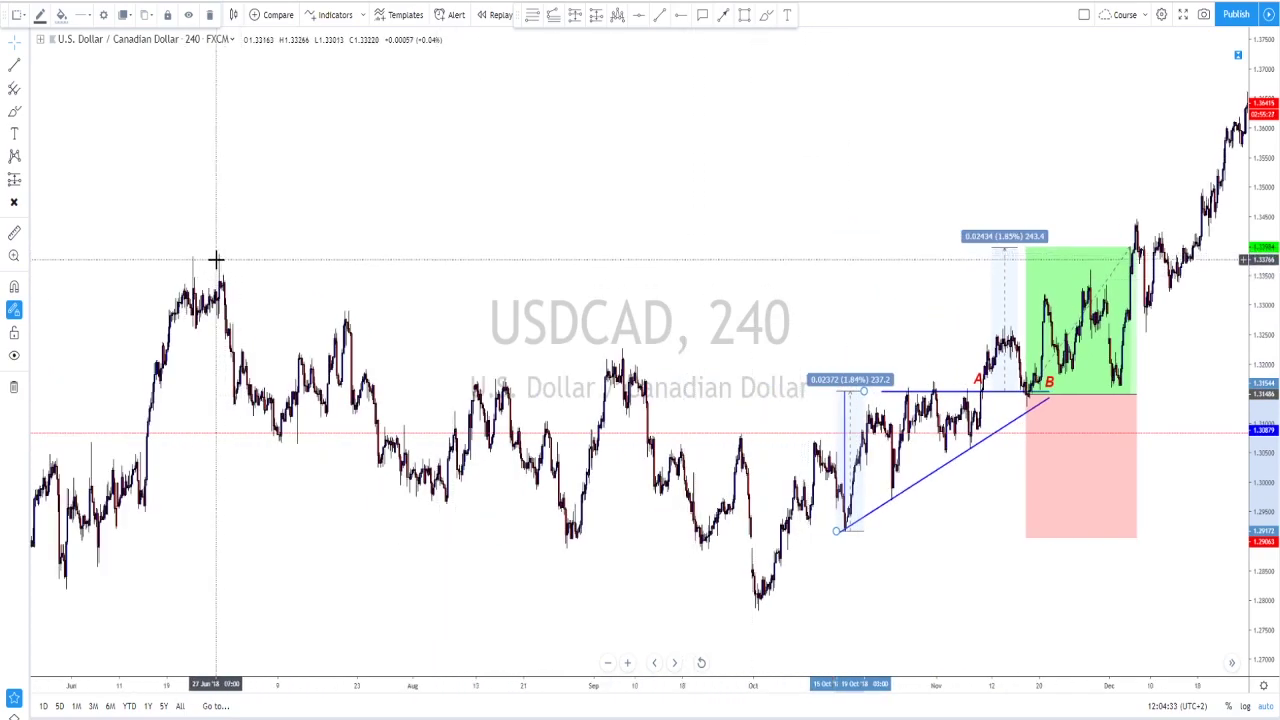
left_click(768, 20)
mouse_move(229, 249)
left_mouse_down()
mouse_move(240, 277)
mouse_move(236, 262)
left_mouse_up()
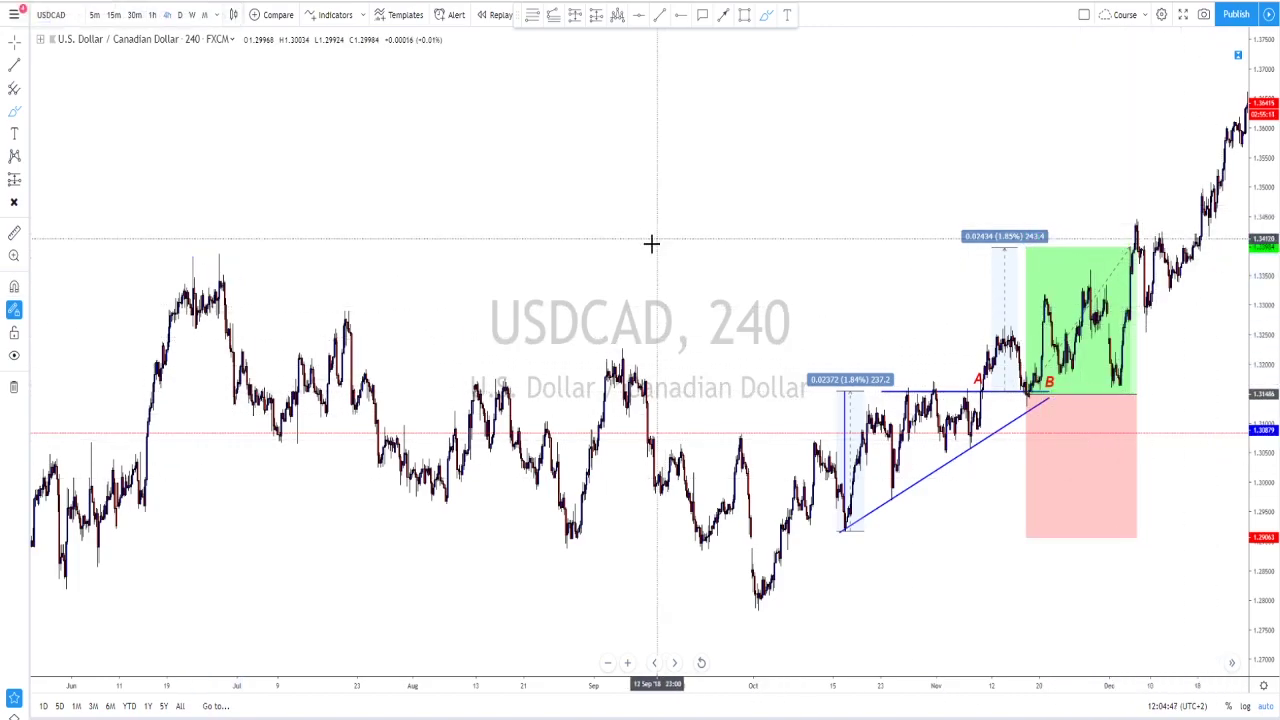
scroll(645, 250, "up", 5)
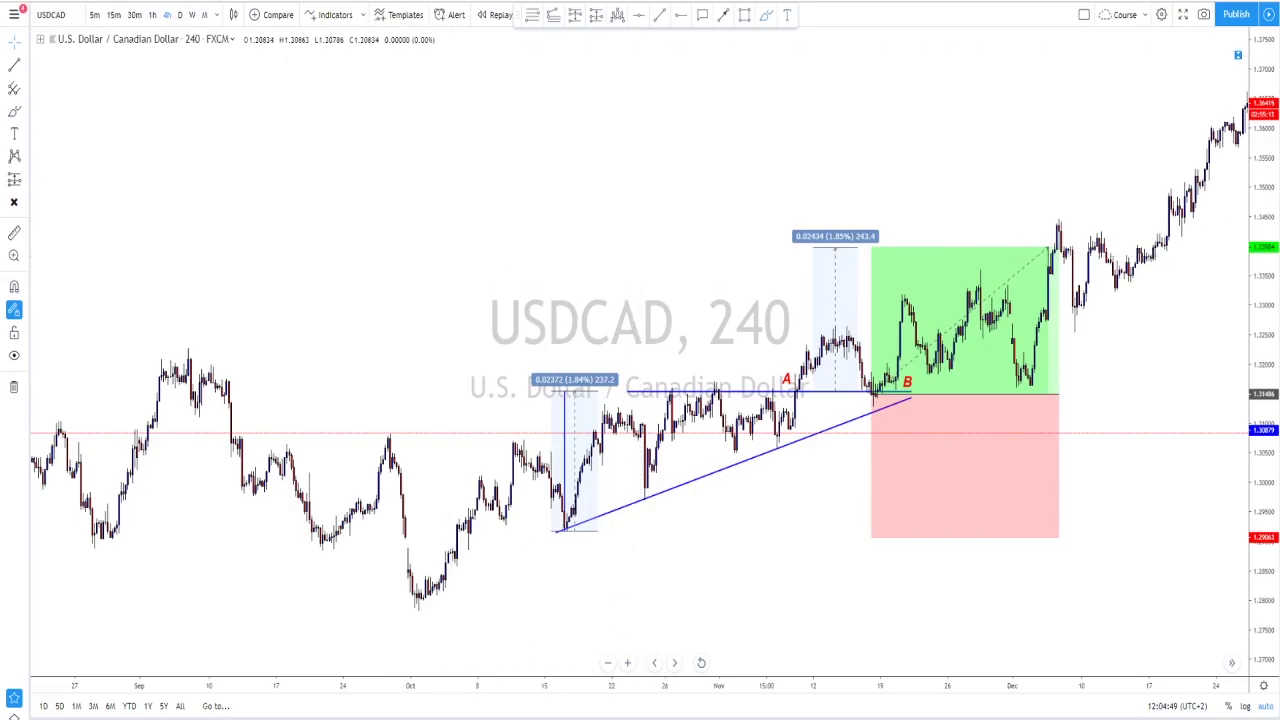
Switch to the AUDJPY chart and delete both price range measurements around its triangle.
left_click(745, 447)
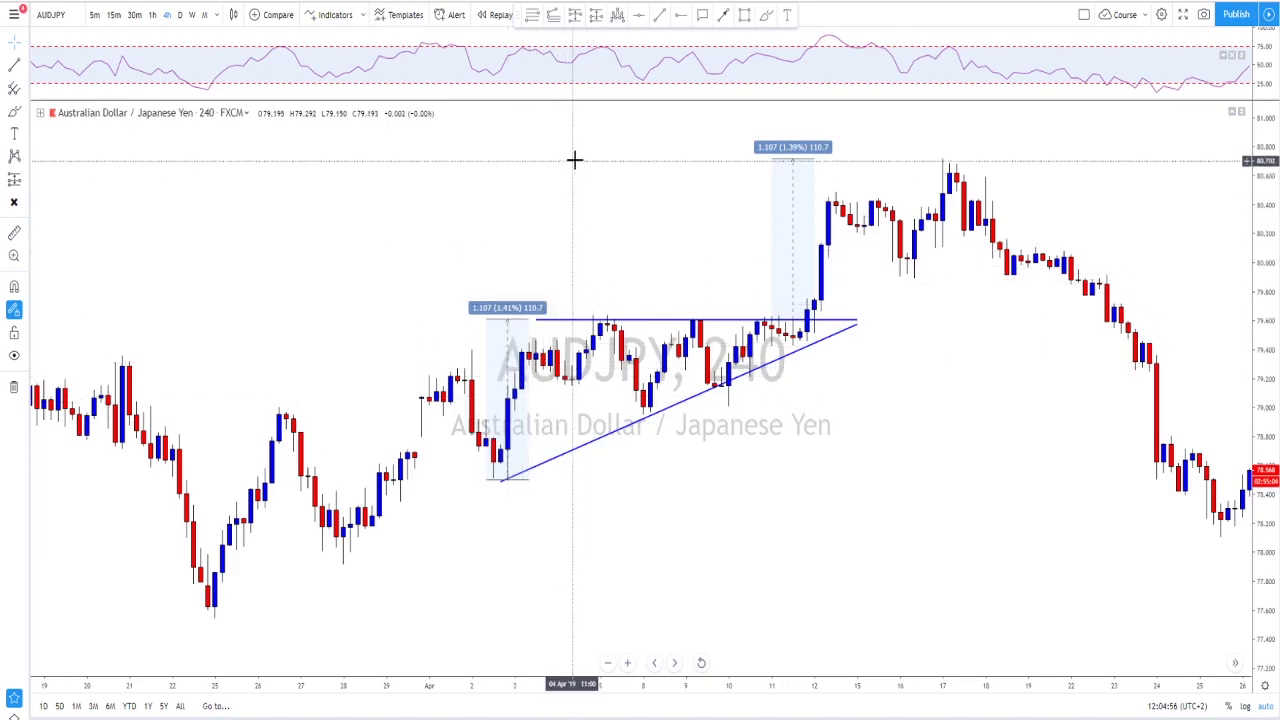
left_click(509, 365)
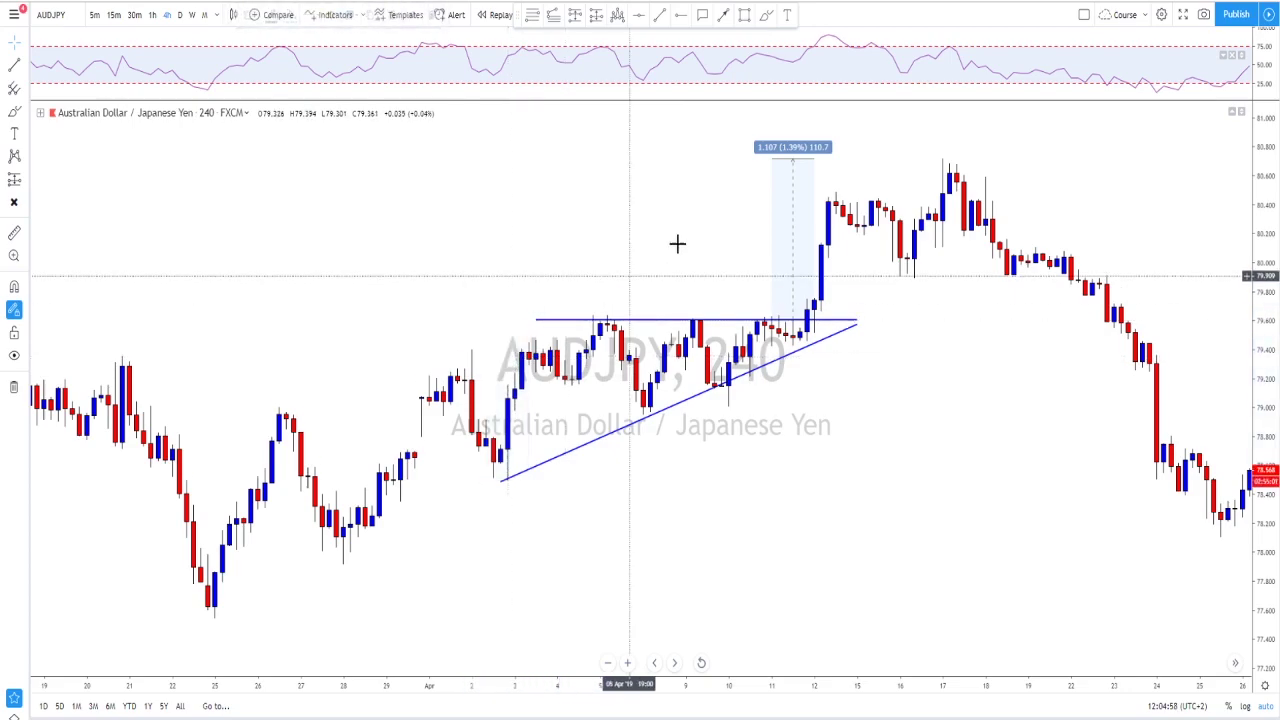
left_click(794, 200)
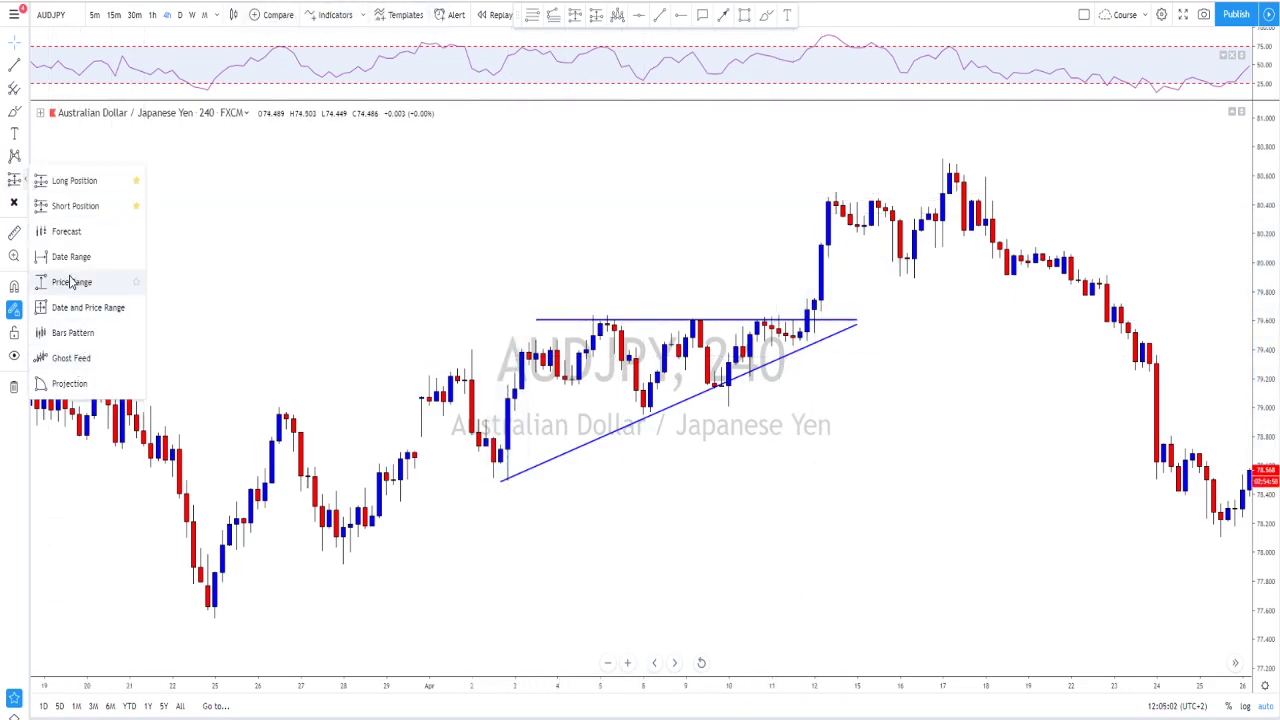
Measure the AUDJPY triangle's height with a price range of about 1.117 and project it upward from the breakout at resistance.
left_click(74, 285)
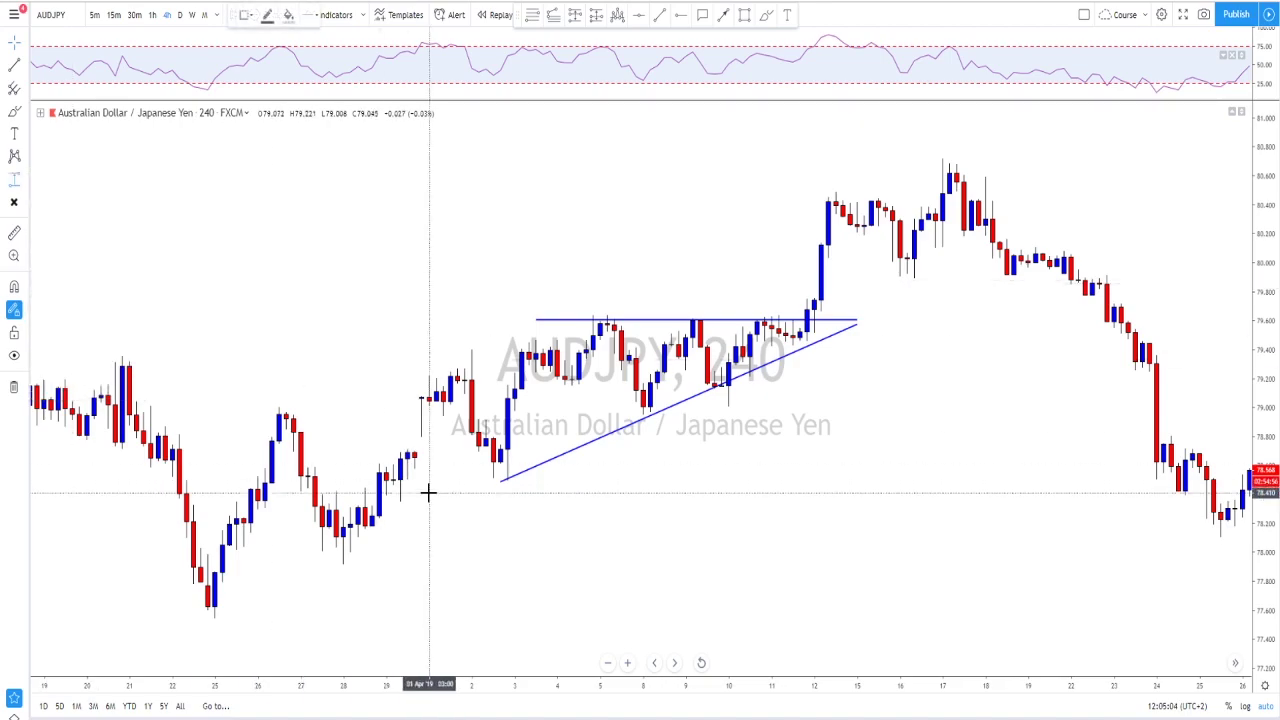
left_click(494, 481)
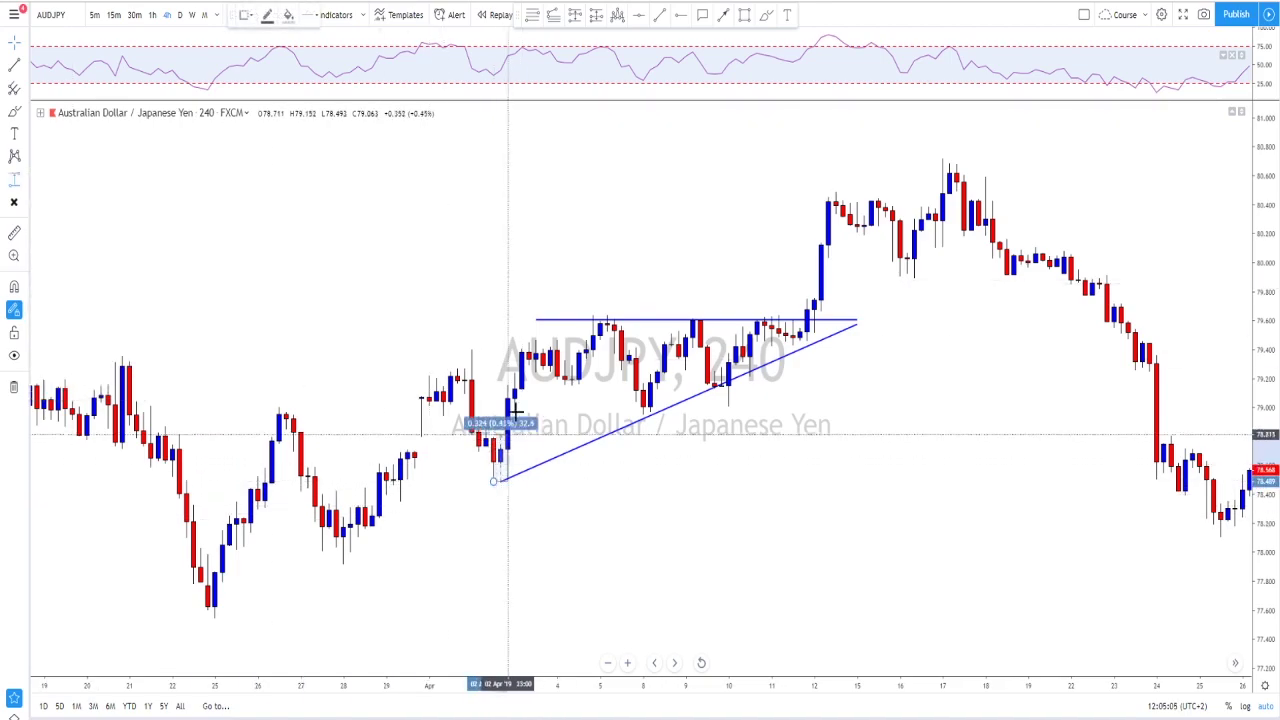
left_click(515, 319)
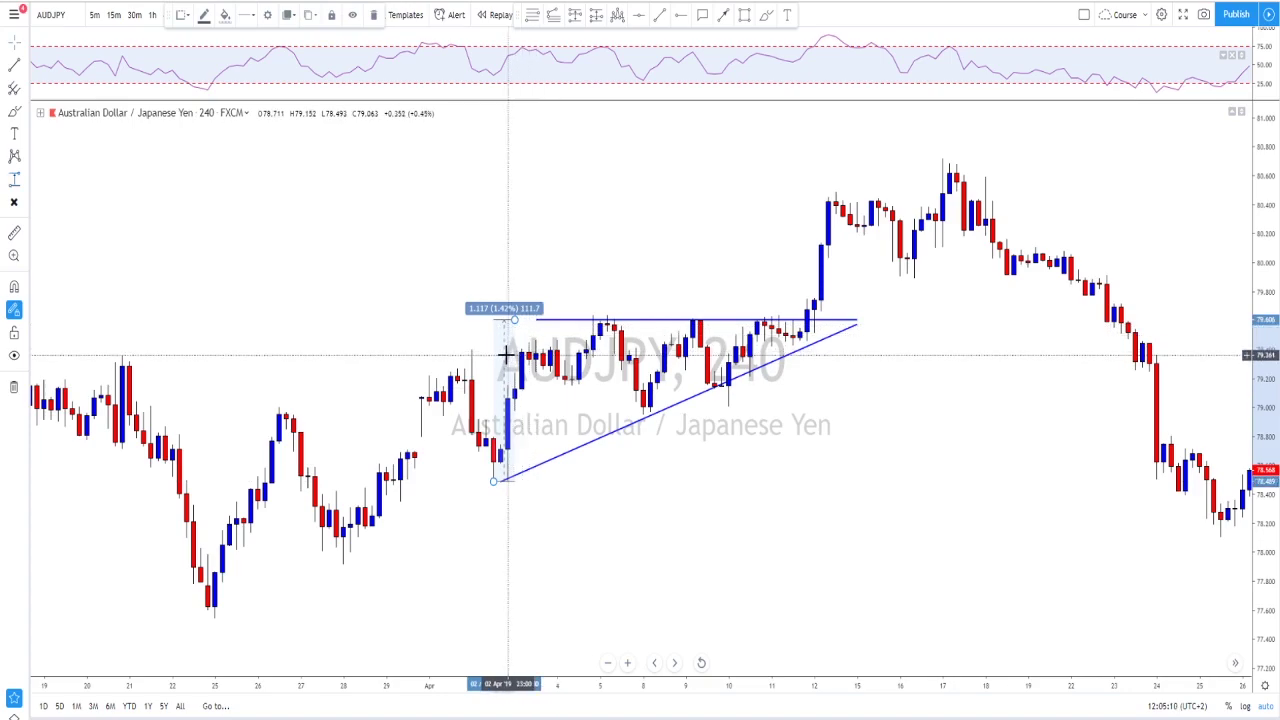
mouse_move(505, 367)
left_mouse_down()
mouse_move(623, 326)
mouse_move(820, 199)
left_mouse_up()
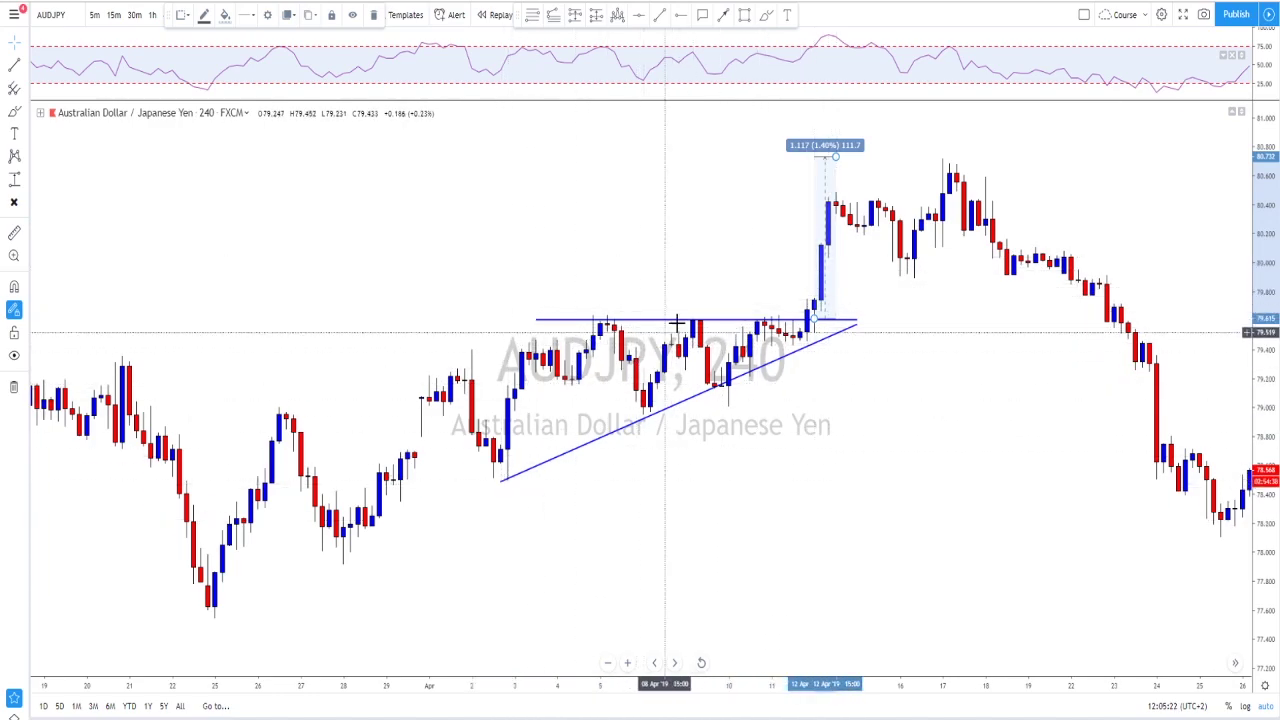
left_click(743, 448)
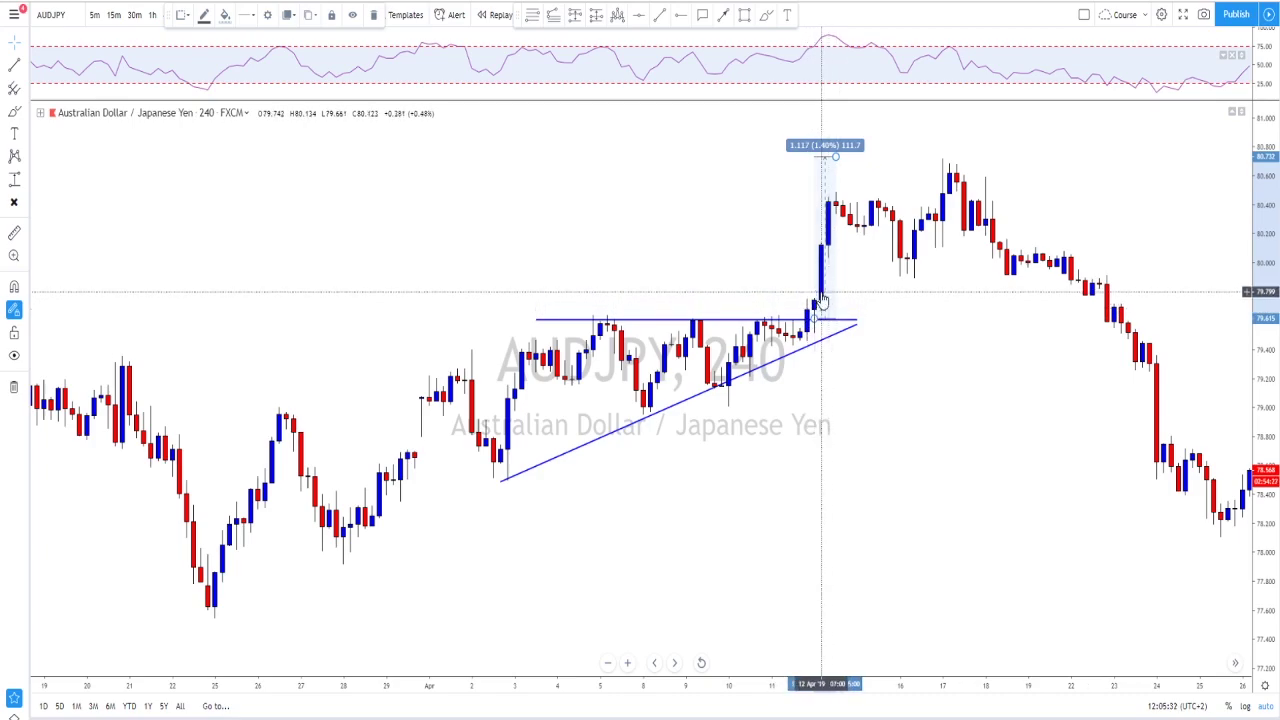
left_click_drag(826, 300, 826, 456)
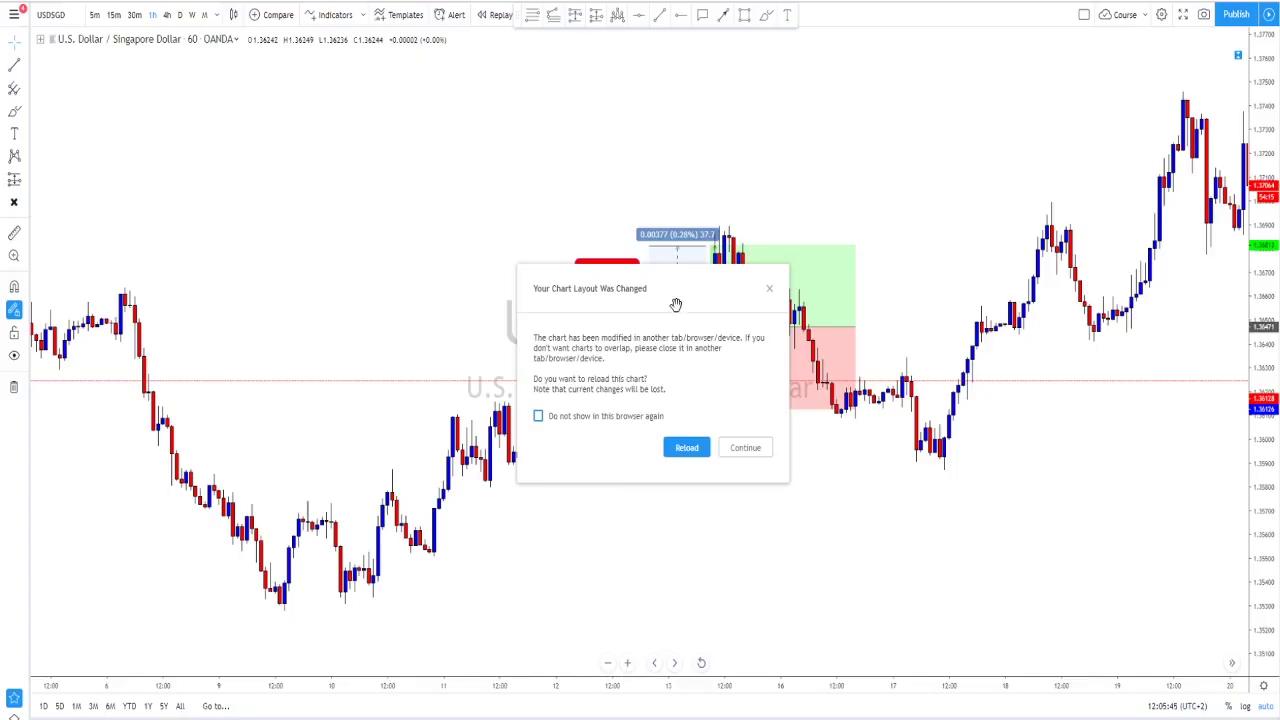
Switch to the USDSGD chart without reloading its layout and frame the triangle together with its long position.
left_click(731, 452)
scroll(697, 449, "up", 3)
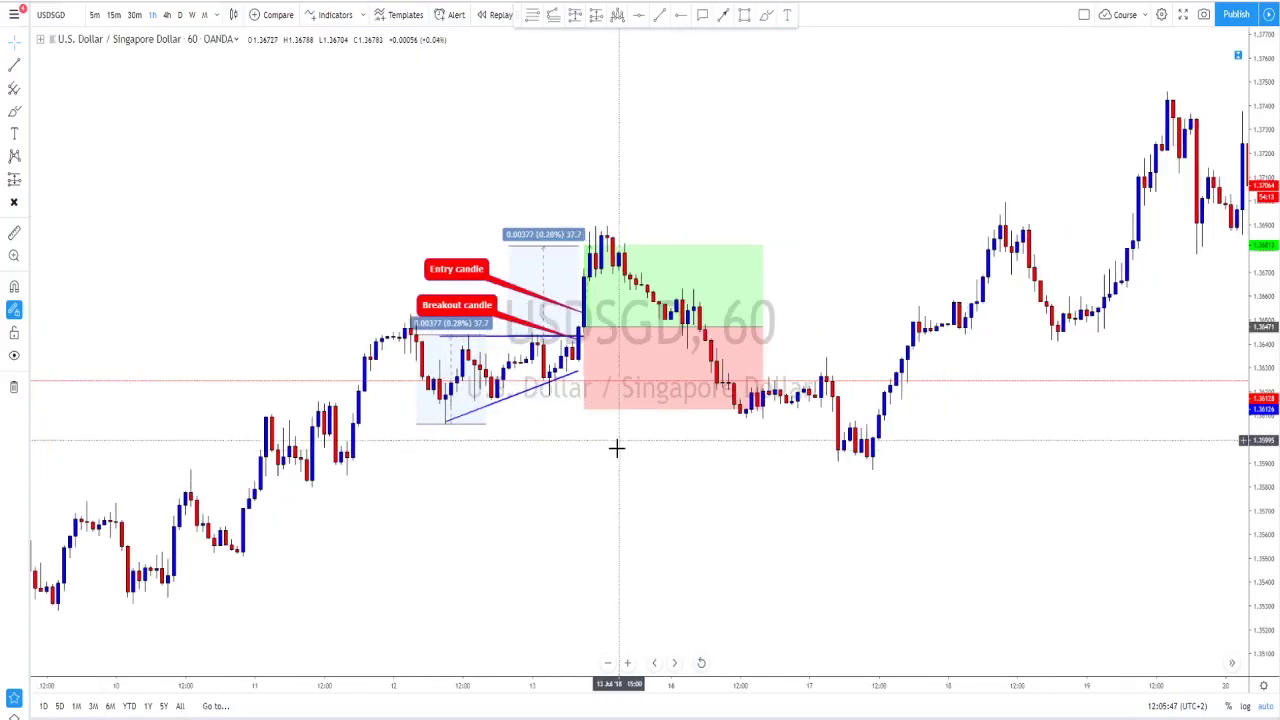
left_click_drag(680, 254, 826, 209)
left_click_drag(619, 416, 664, 419)
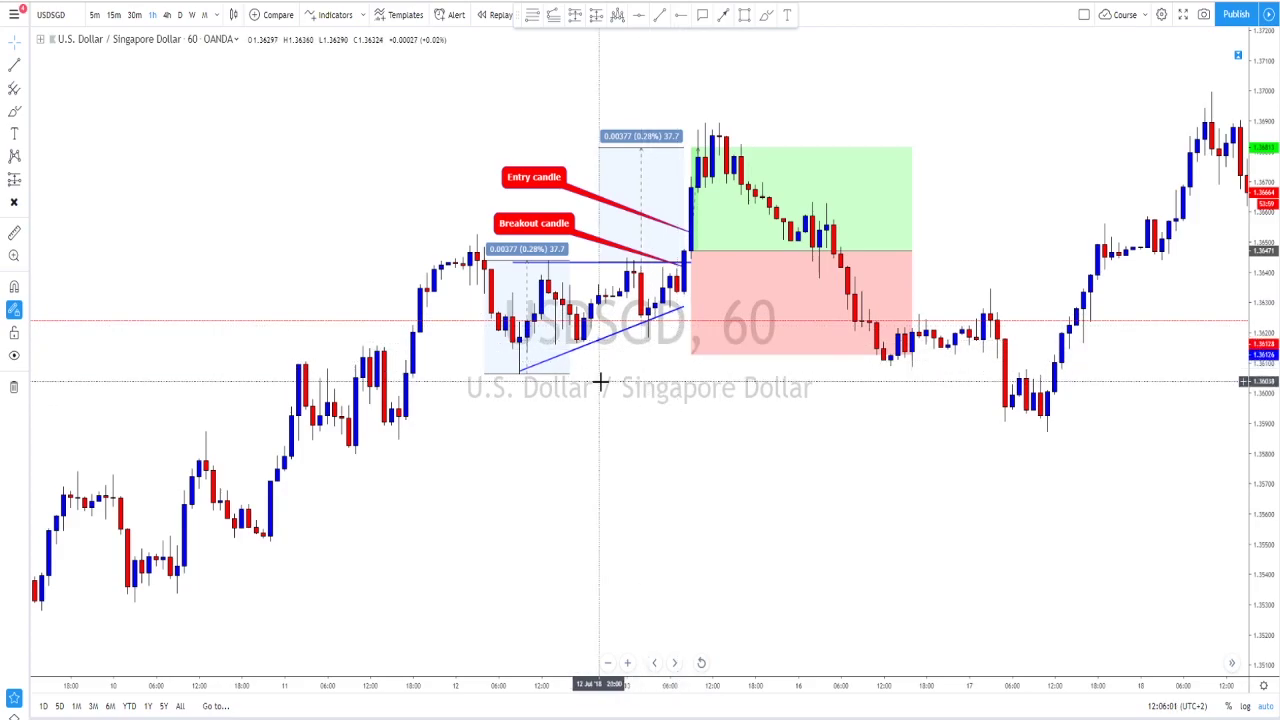
left_click_drag(623, 389, 551, 413)
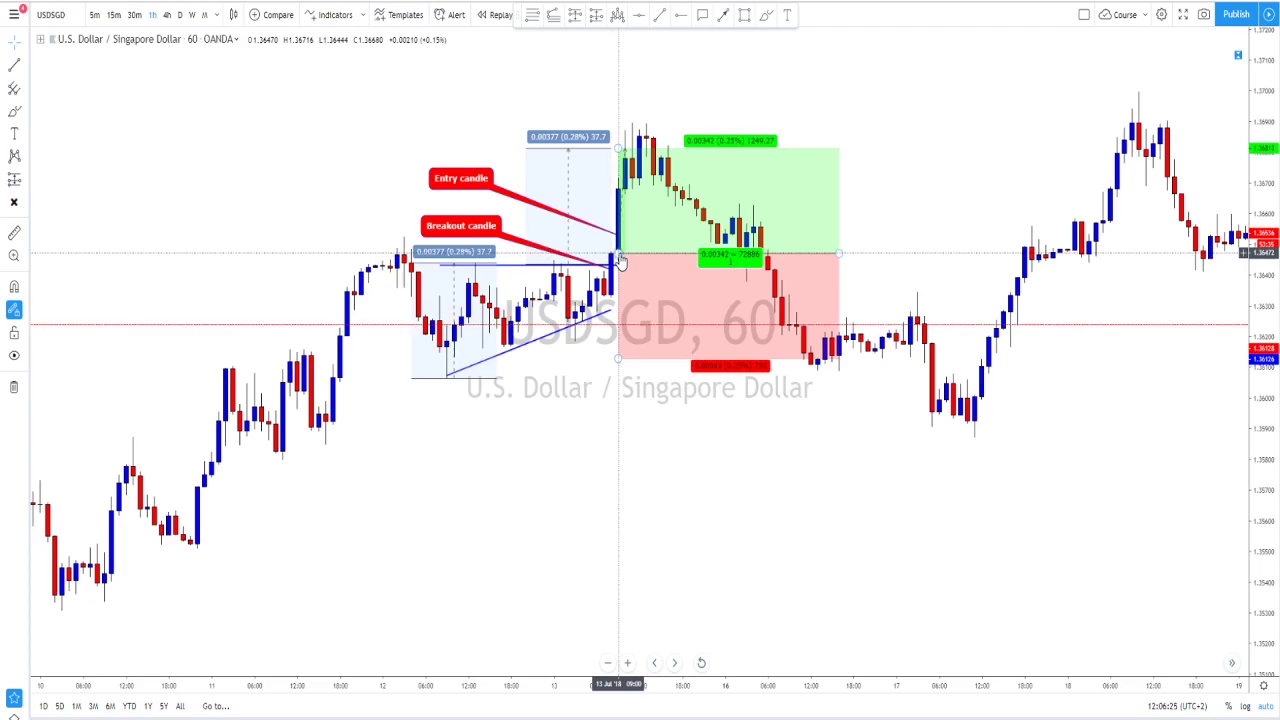
left_click(745, 446)
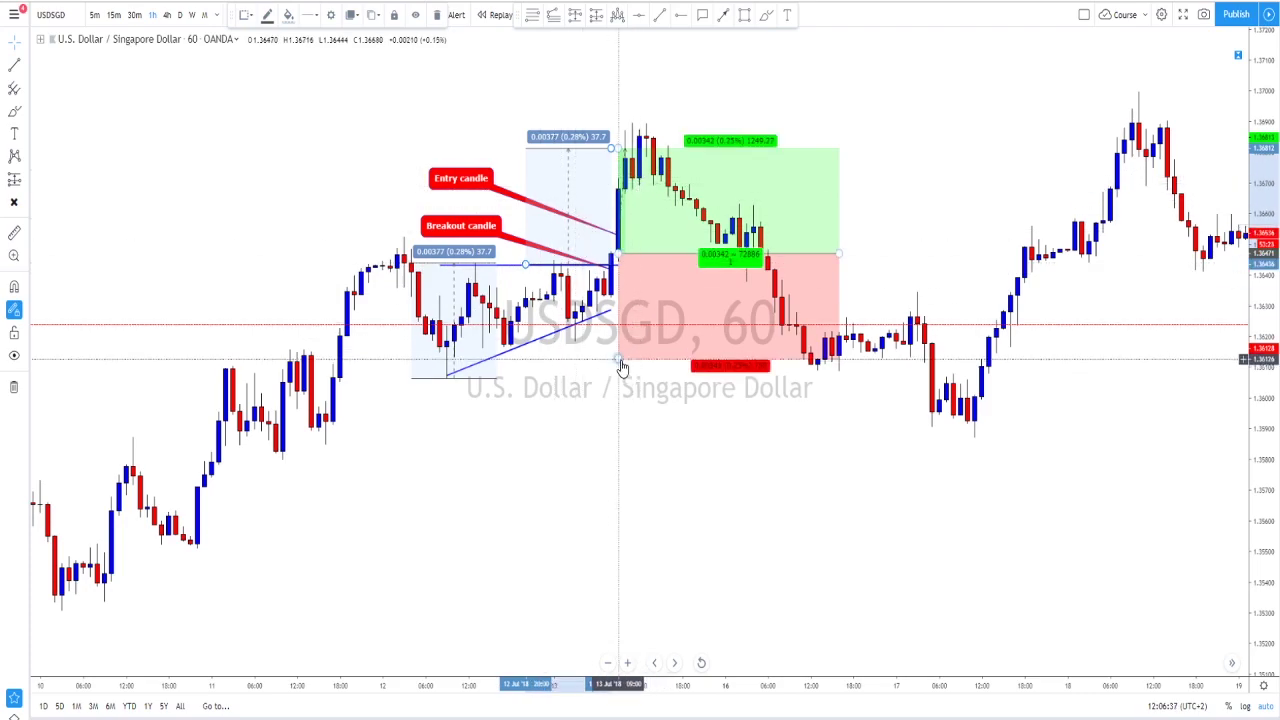
Set the long position's stop-loss to about 1.3614, and place a horizontal ray at the triangle's second low, about 1.3617.
left_click_drag(617, 358, 617, 387)
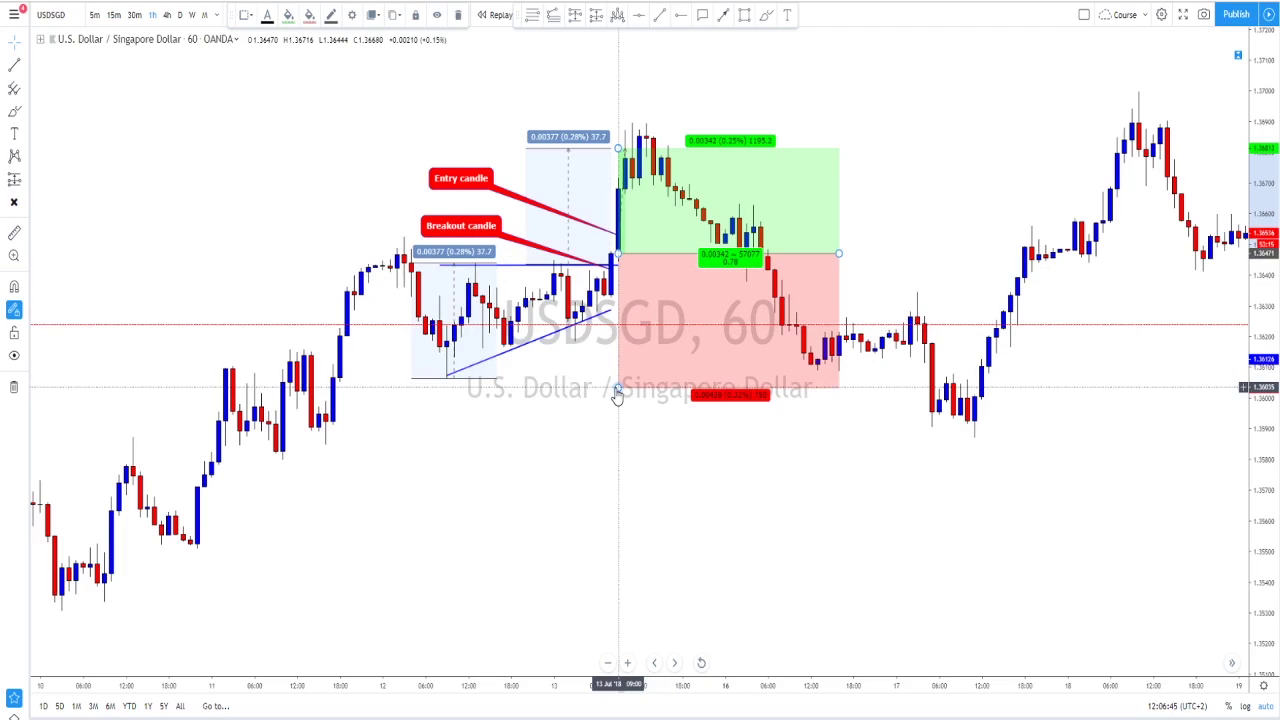
left_click_drag(617, 389, 611, 351)
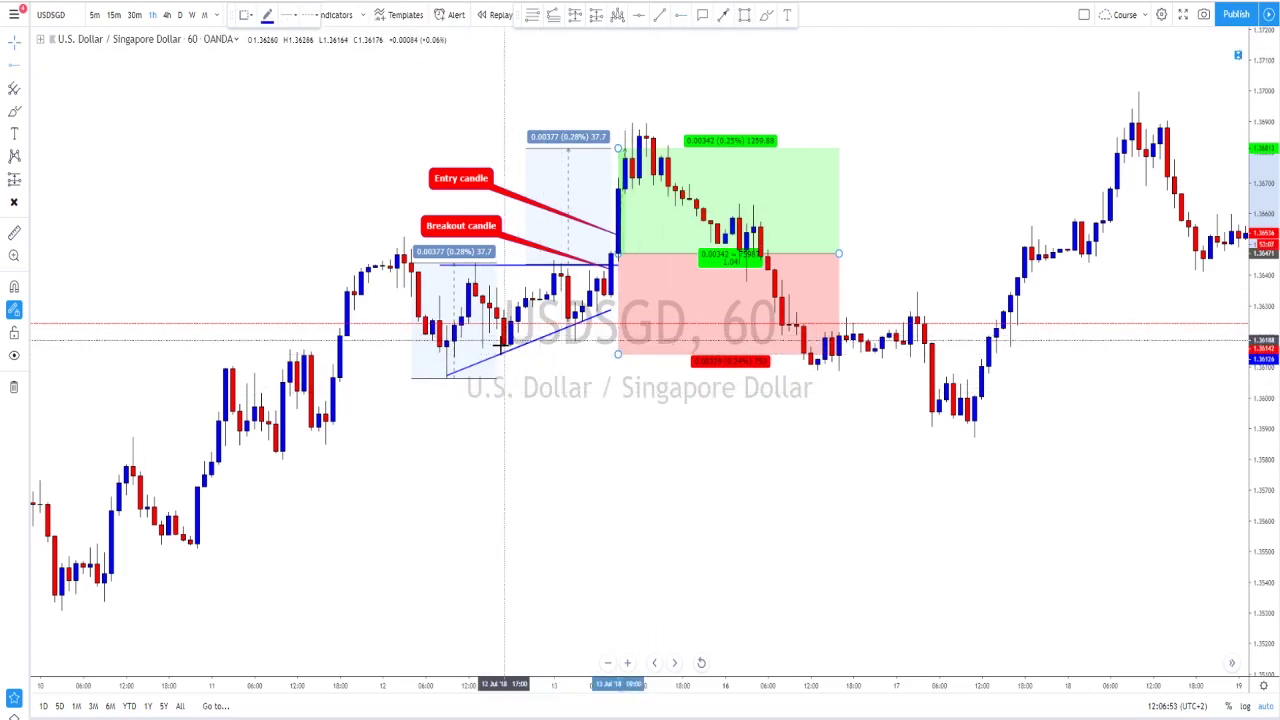
left_click(505, 346)
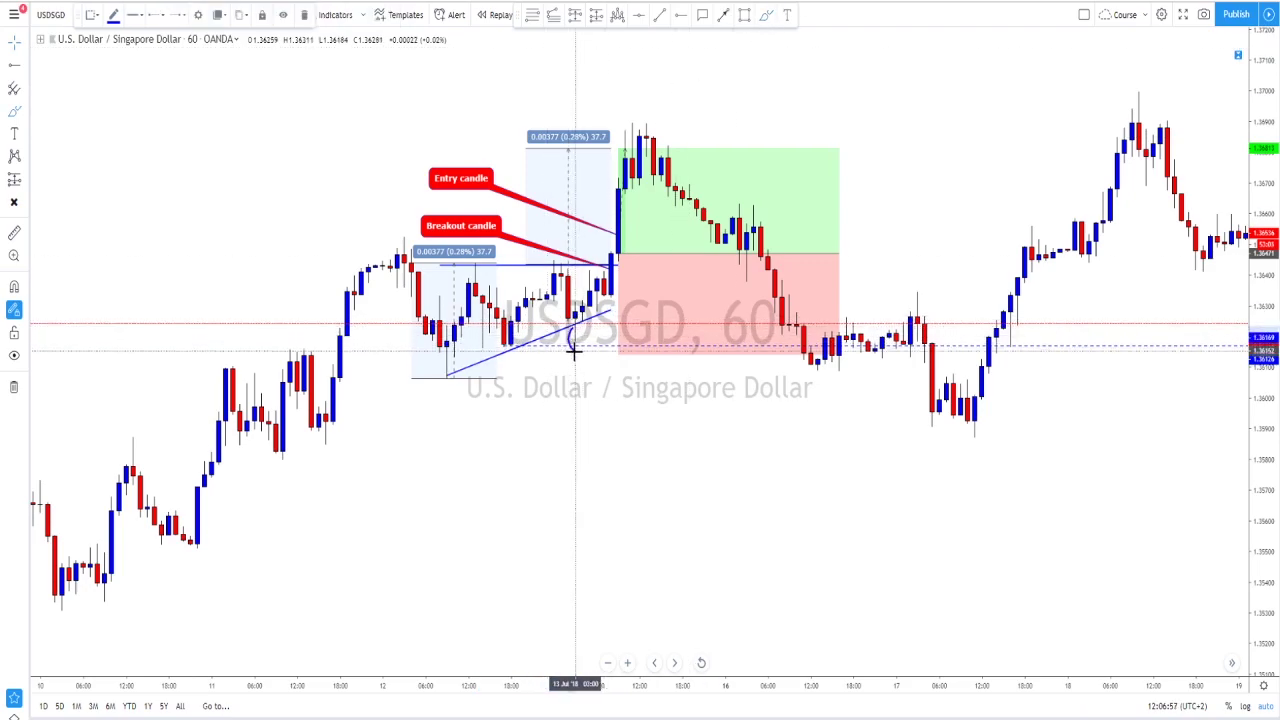
Circle the second and third lows on the USDSGD triangle's support with the brush and undo the marks.
mouse_move(508, 336)
left_mouse_down()
mouse_move(502, 350)
mouse_move(510, 338)
left_mouse_up()
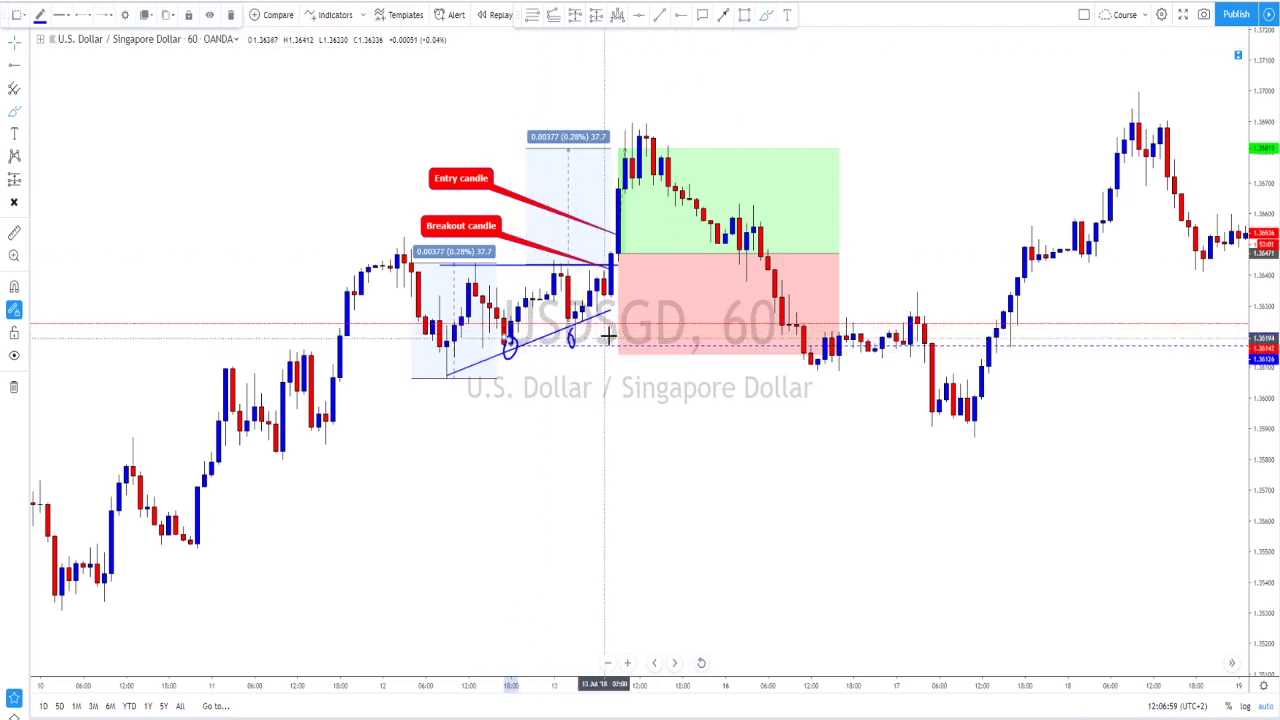
key("ctrl+z")
key("ctrl+z")
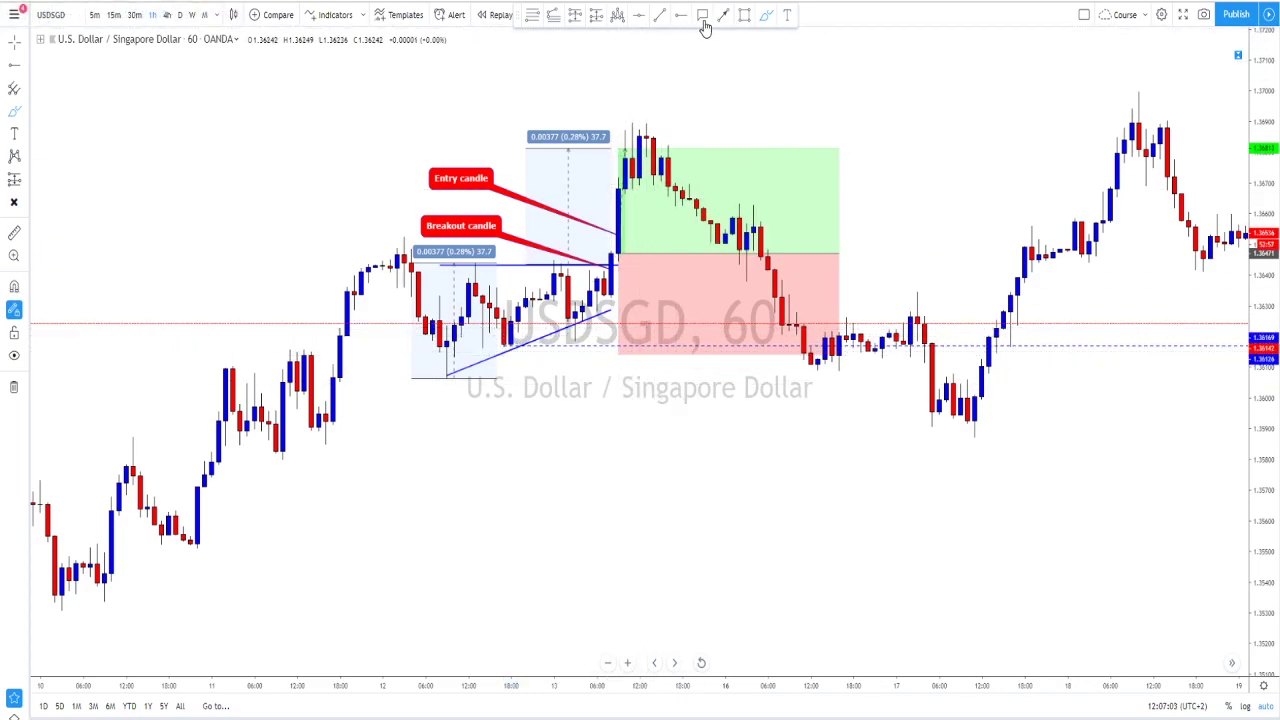
Brush-trace a possible fall from the USDSGD breakout through the ray level, and circle and underline the triangle's lowest low.
left_click(765, 16)
mouse_move(612, 258)
left_mouse_down()
mouse_move(618, 198)
mouse_move(674, 357)
mouse_move(500, 345)
mouse_move(665, 349)
left_mouse_up()
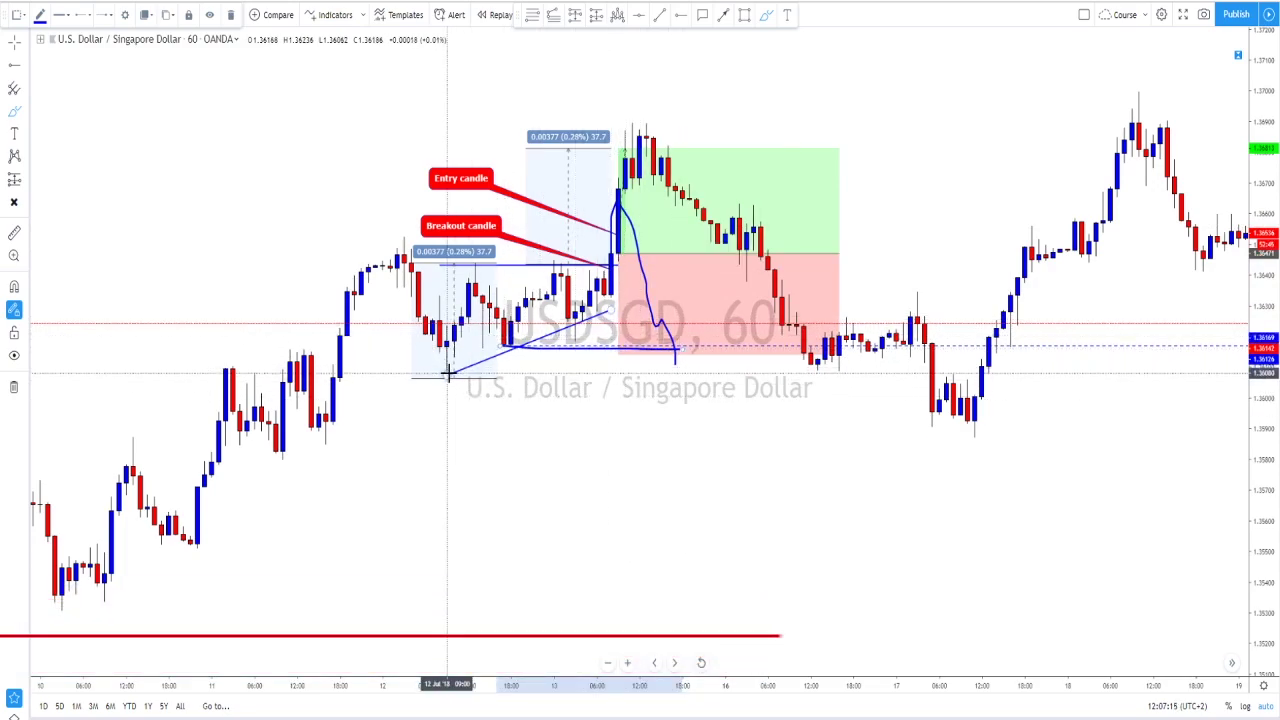
mouse_move(455, 370)
left_mouse_down()
mouse_move(440, 366)
mouse_move(446, 385)
mouse_move(432, 385)
mouse_move(494, 384)
left_mouse_up()
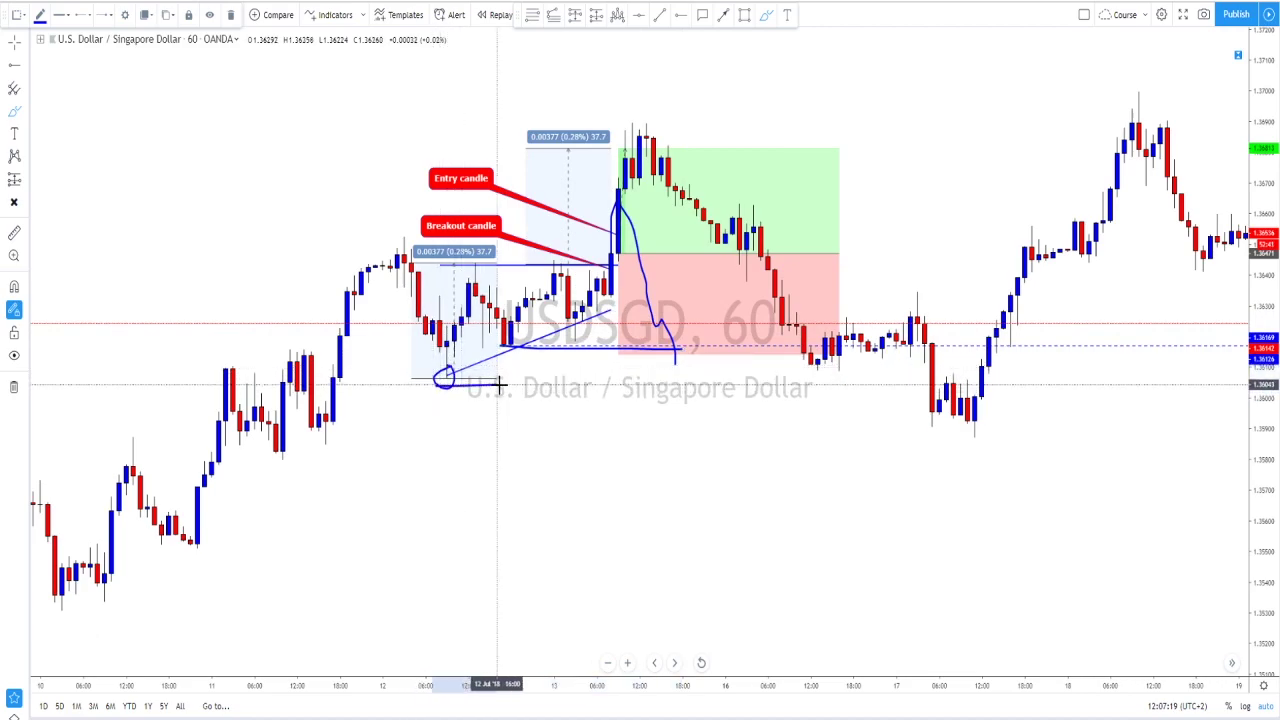
Undo the brush marks on the USDSGD triangle.
key("ctrl+z")
key("ctrl+z")
key("ctrl+z")
key("ctrl+z")
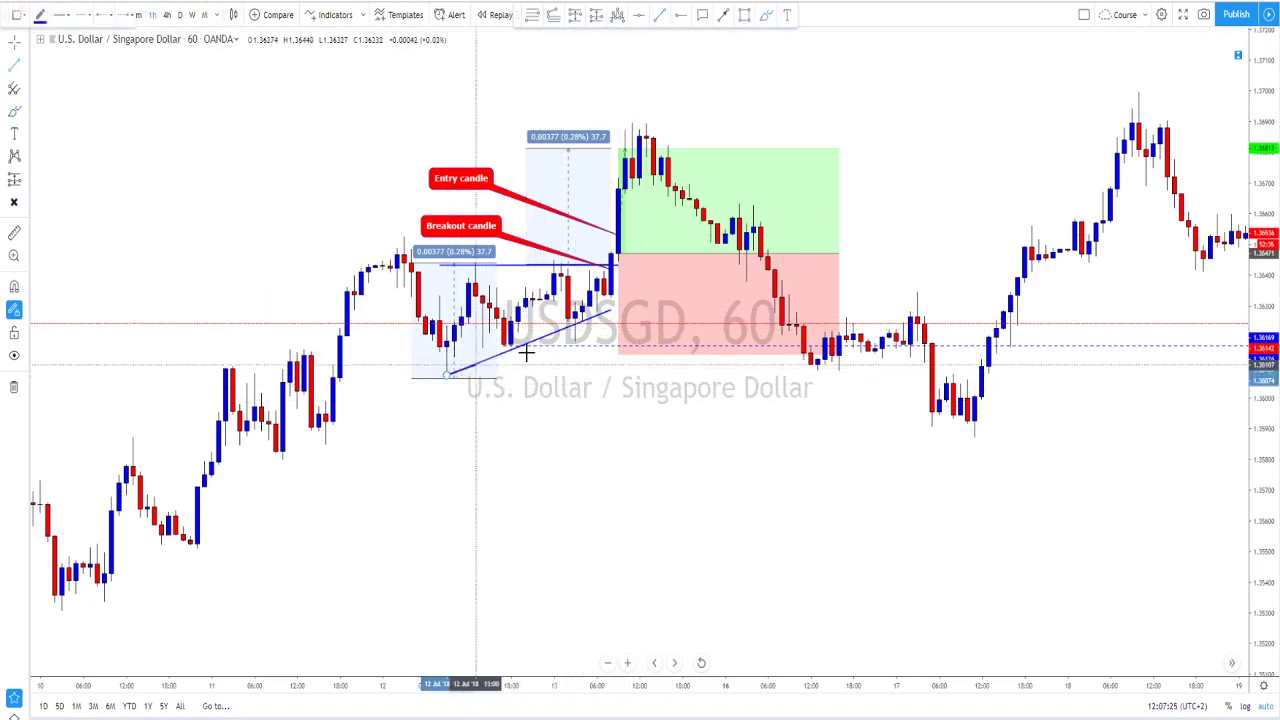
Draw a trend line extending the triangle's support past the breakout, and arrows showing a drop from the entry level through it.
left_click(447, 375)
left_click(722, 12)
left_click(632, 255)
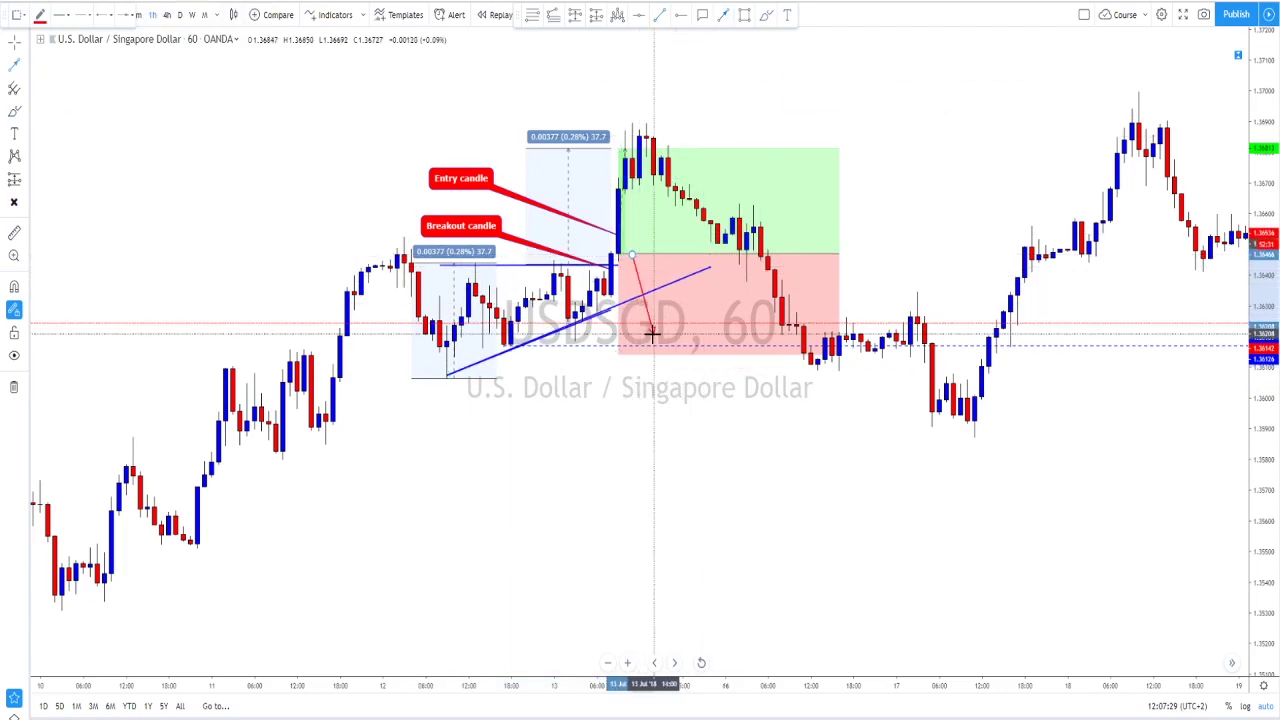
left_click(652, 334)
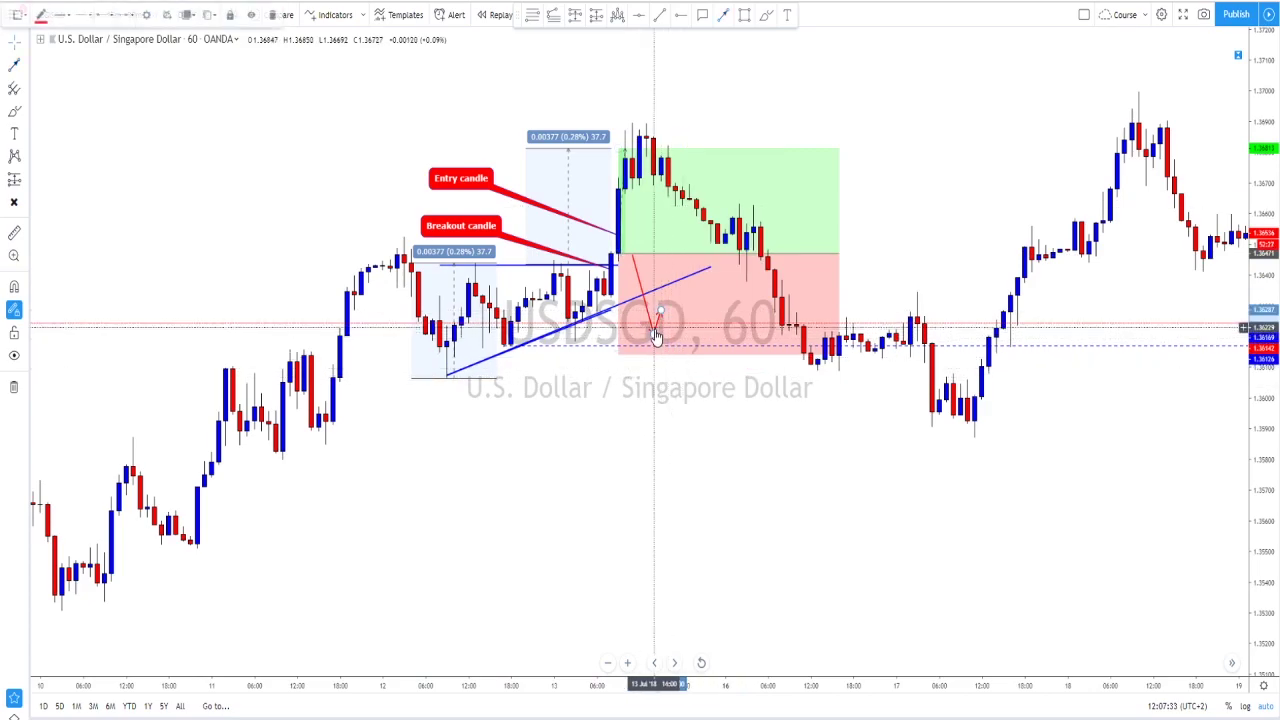
Remove the arrows and the extended support trend line from the USDSGD triangle.
key("Delete")
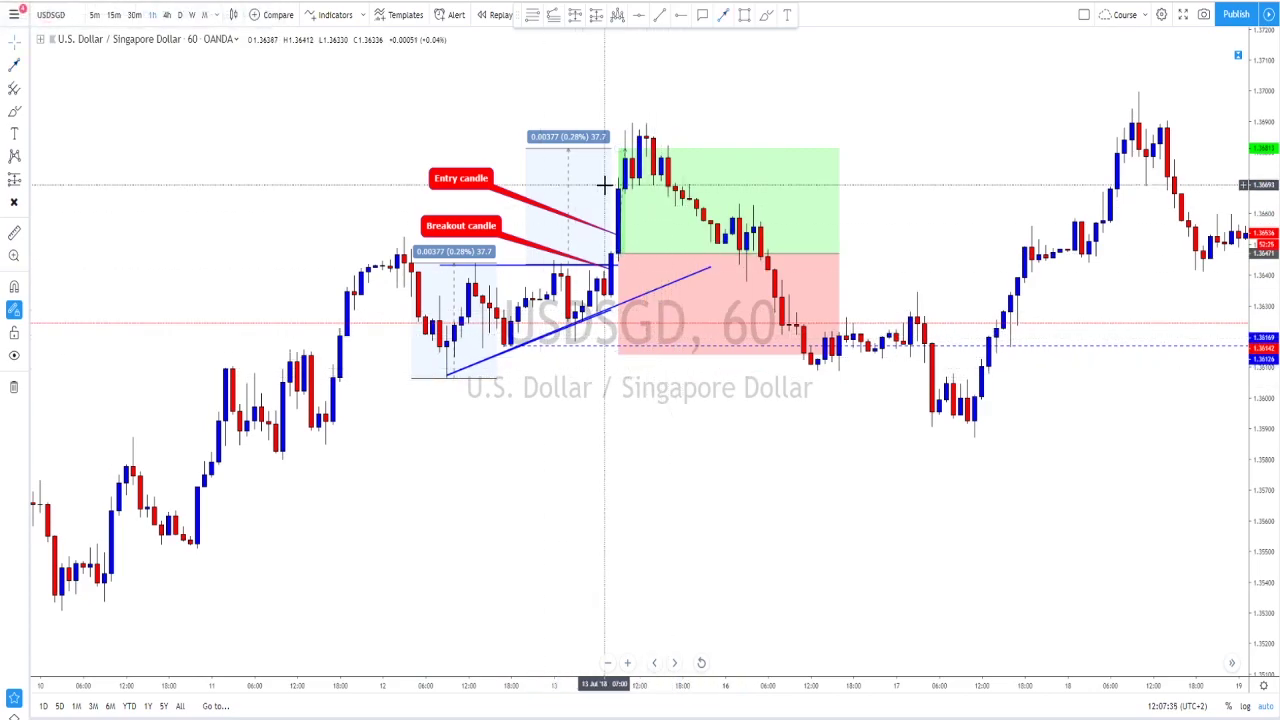
left_click_drag(370, 252, 689, 95)
key("Delete")
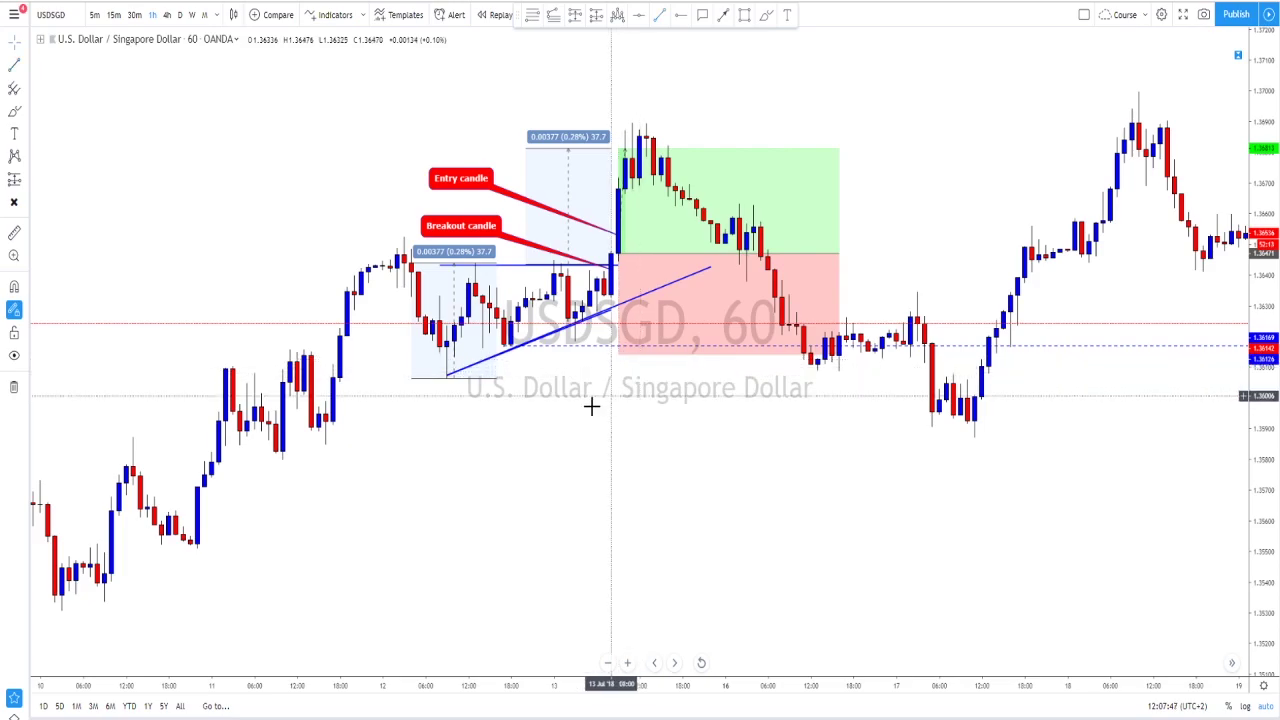
left_click(614, 312)
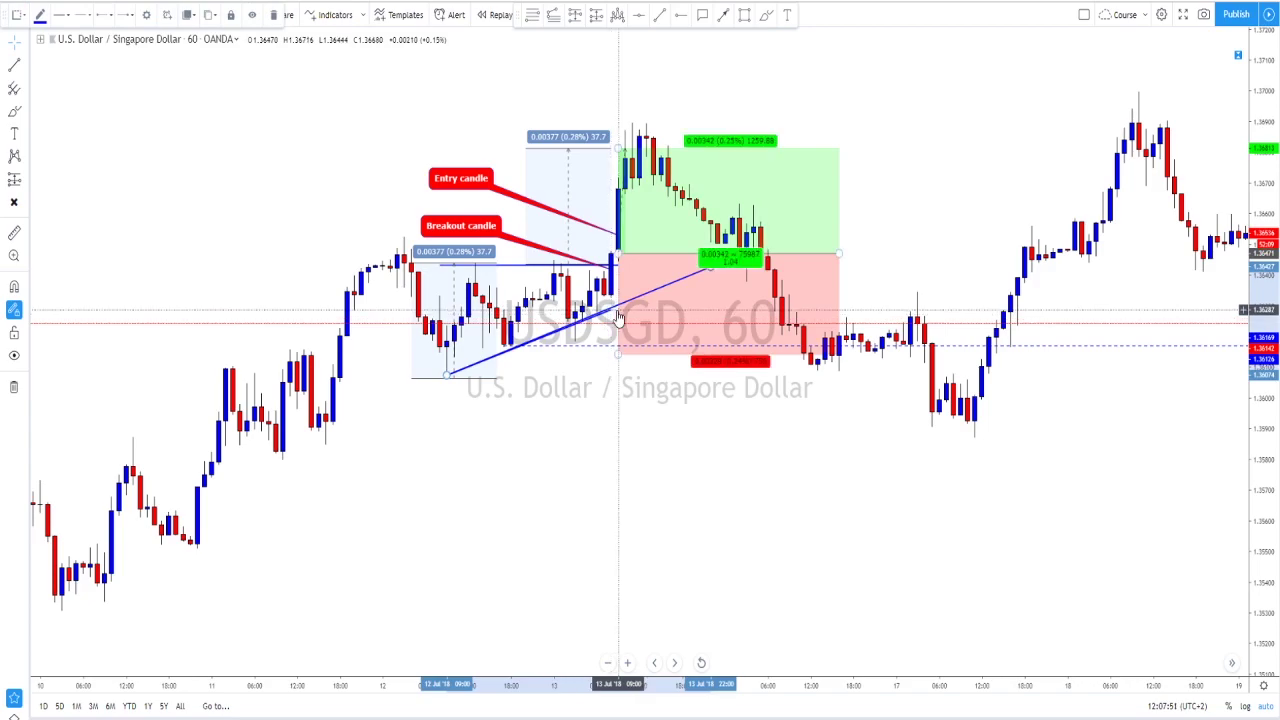
key("ctrl+z")
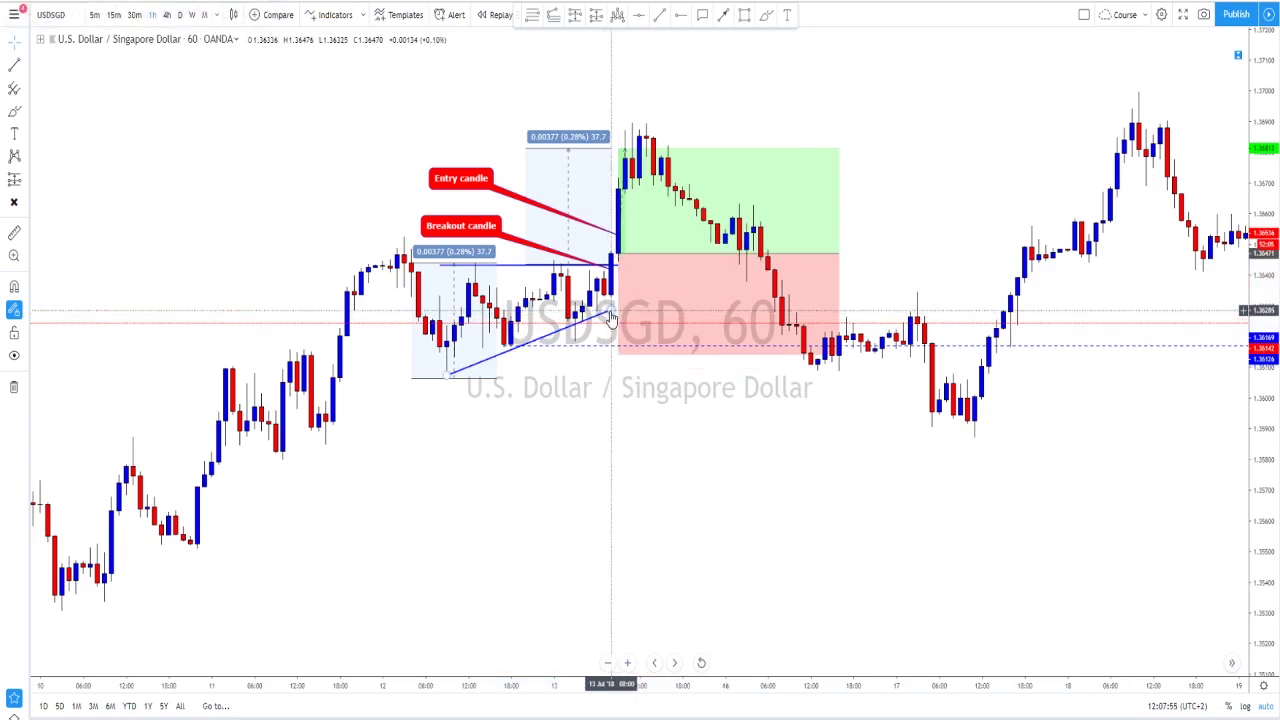
Trace an arrow along the uptrend that leads into the USDSGD triangle and discard it.
scroll(612, 318, "down", 2)
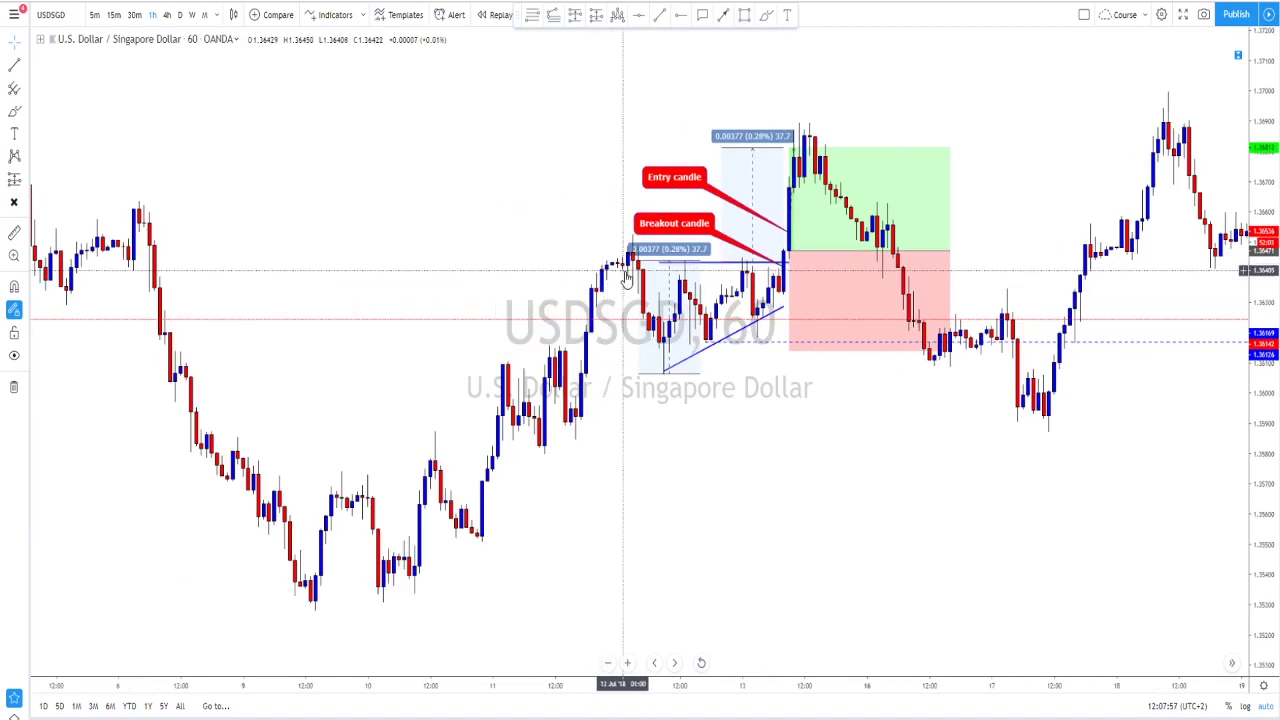
scroll(720, 300, "right", 3)
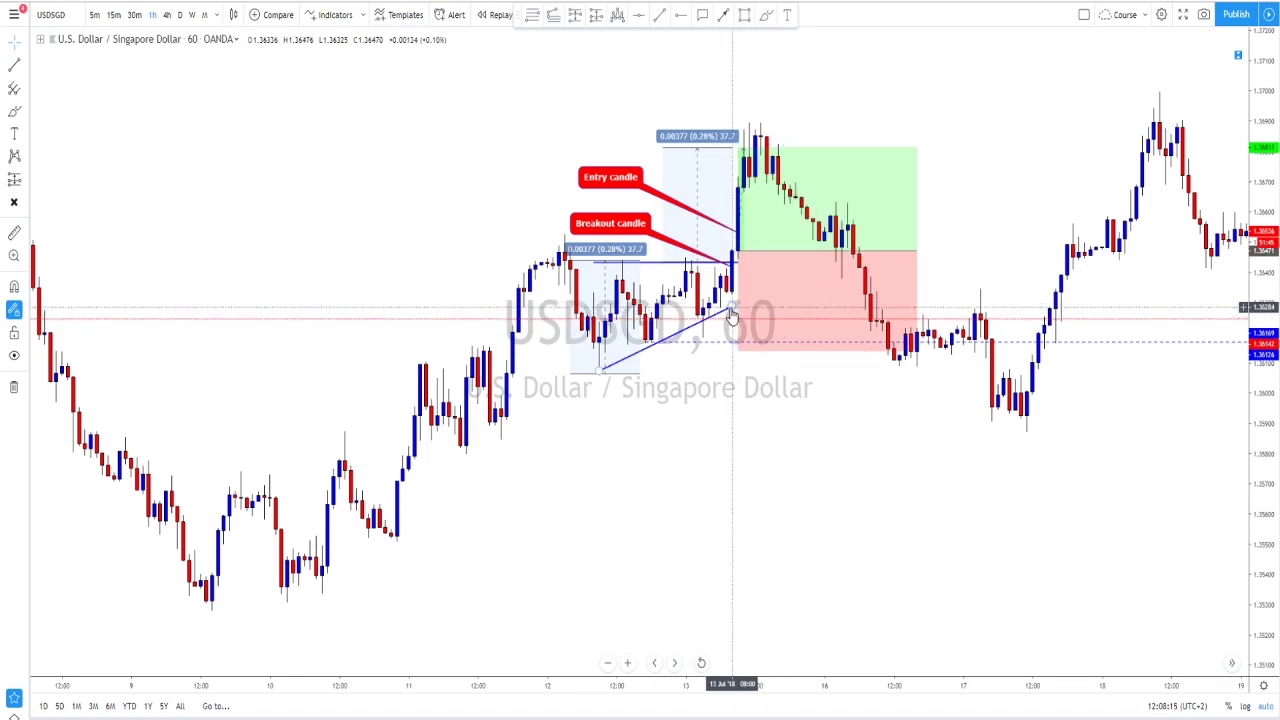
scroll(651, 427, "down", 1)
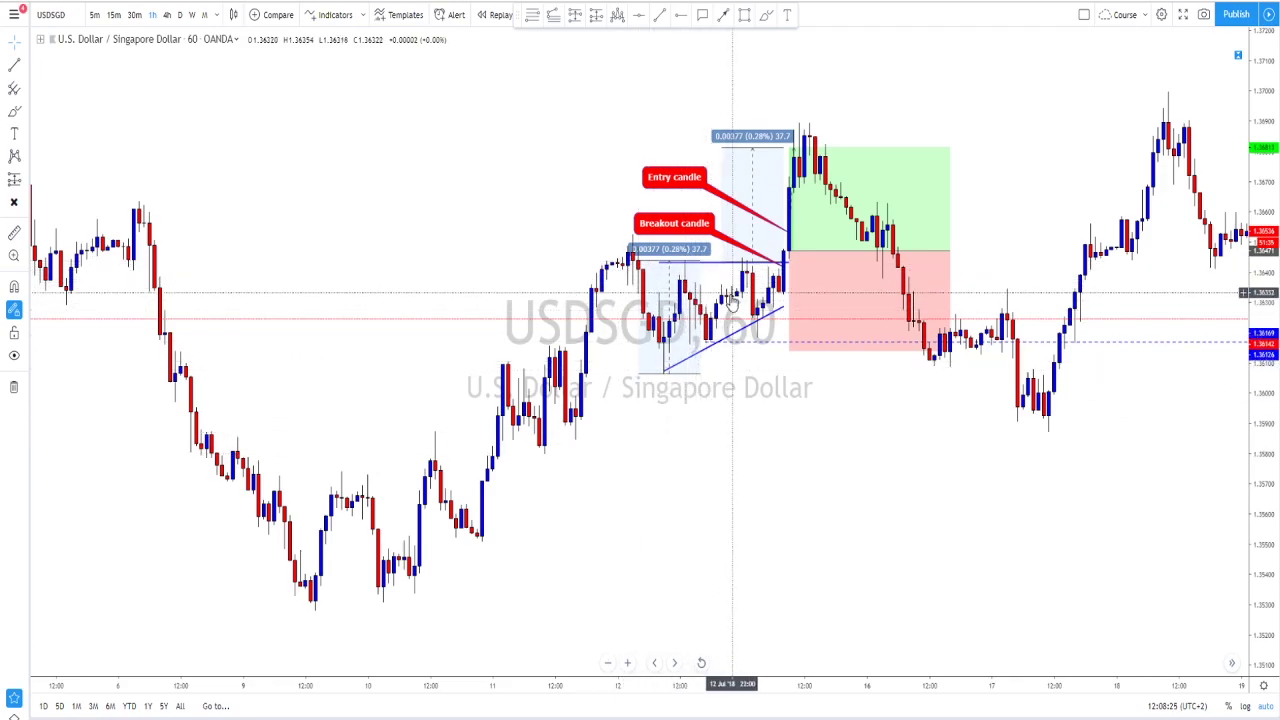
left_click(790, 262)
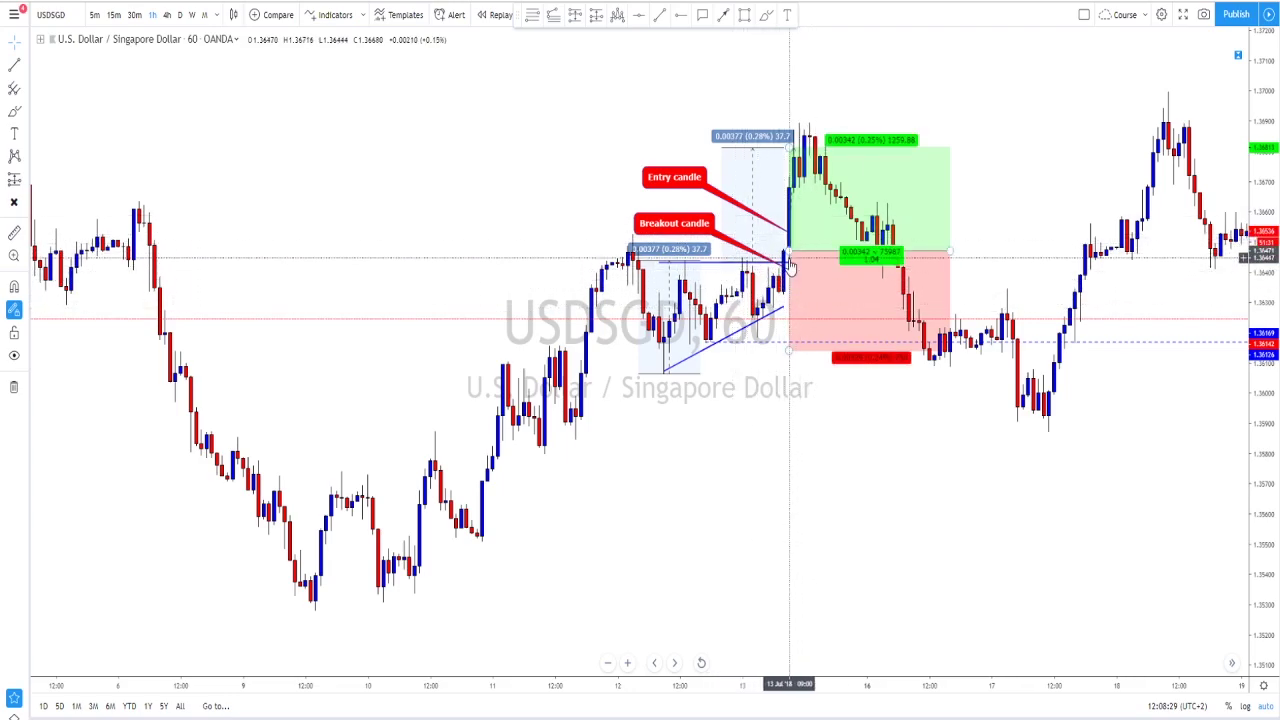
left_click(576, 270)
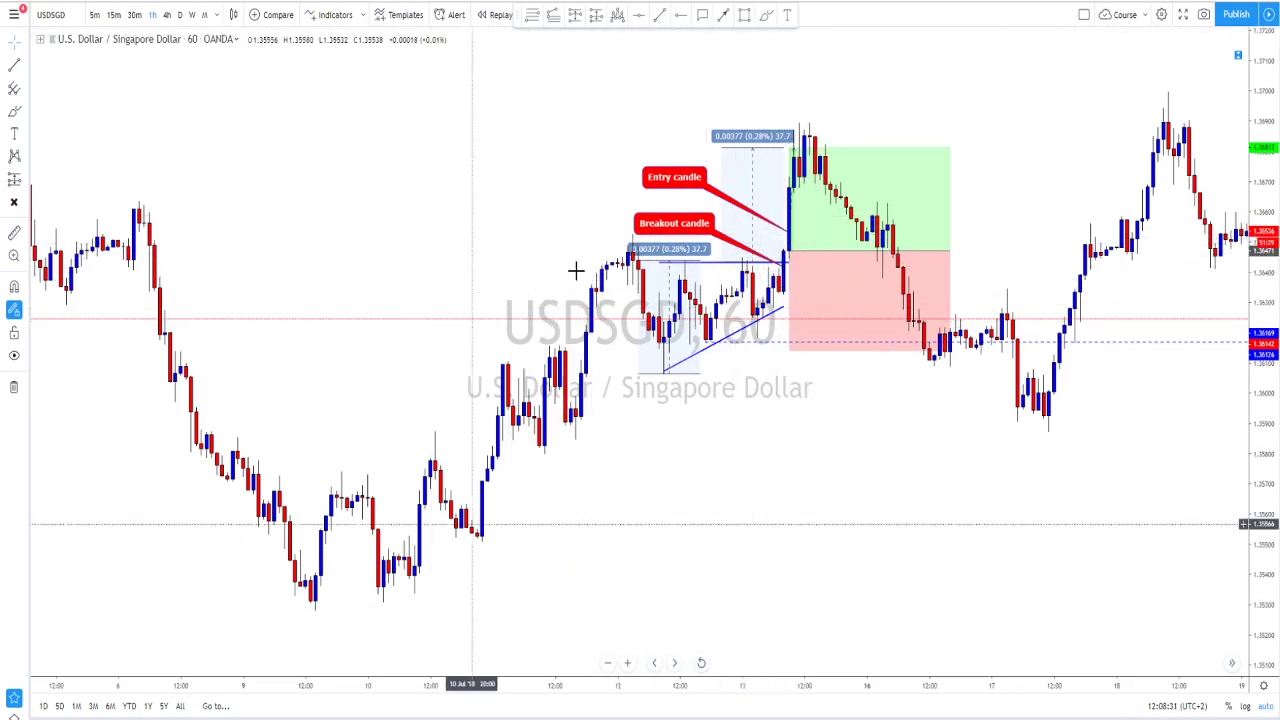
left_click(724, 15)
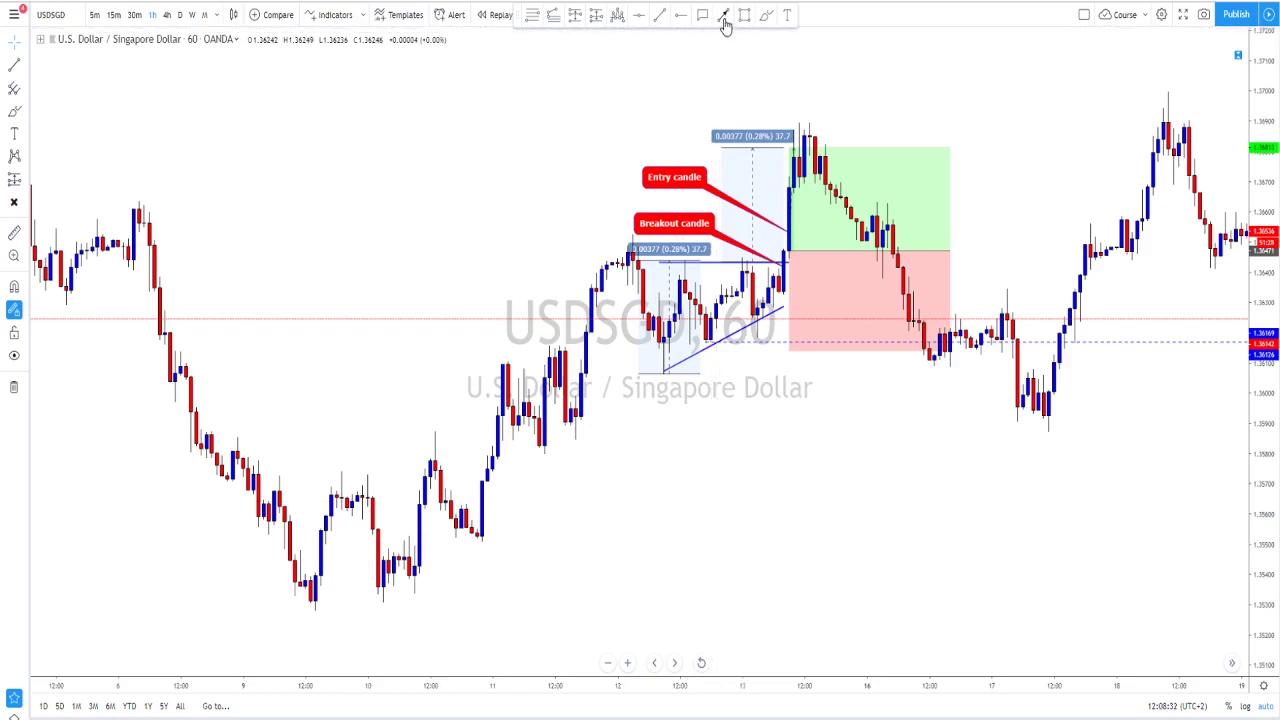
left_click(395, 582)
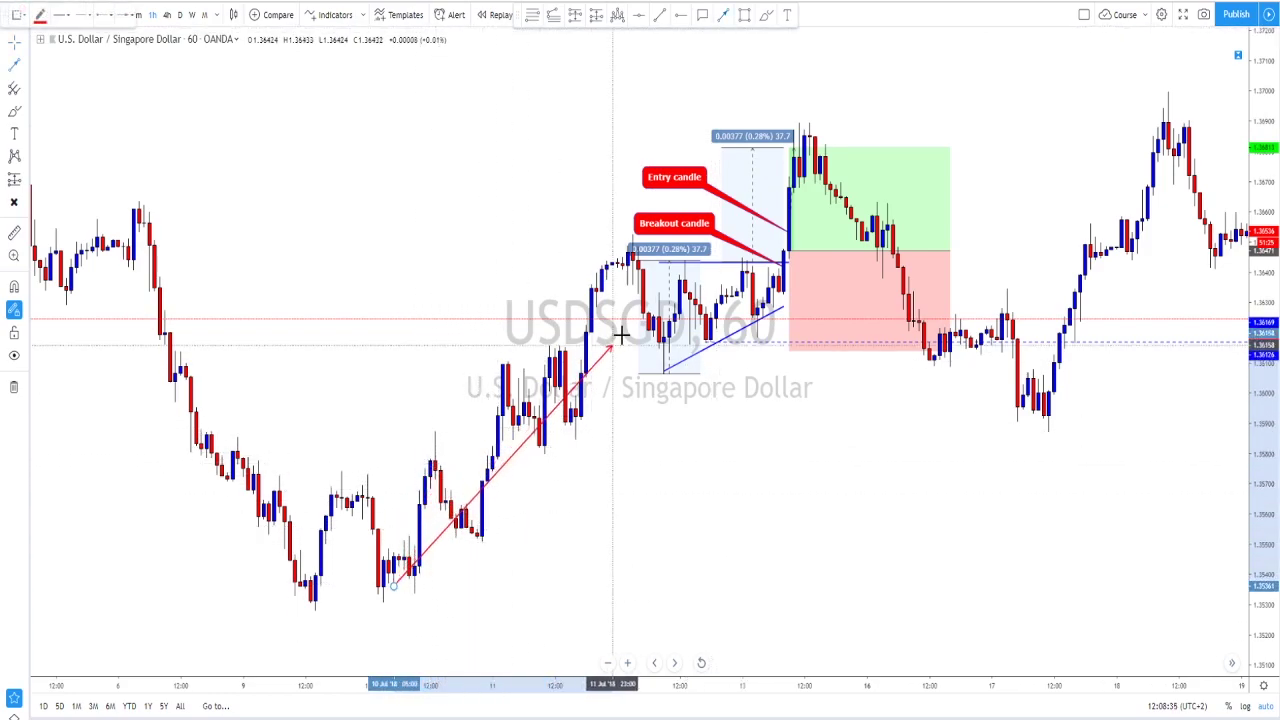
key("Escape")
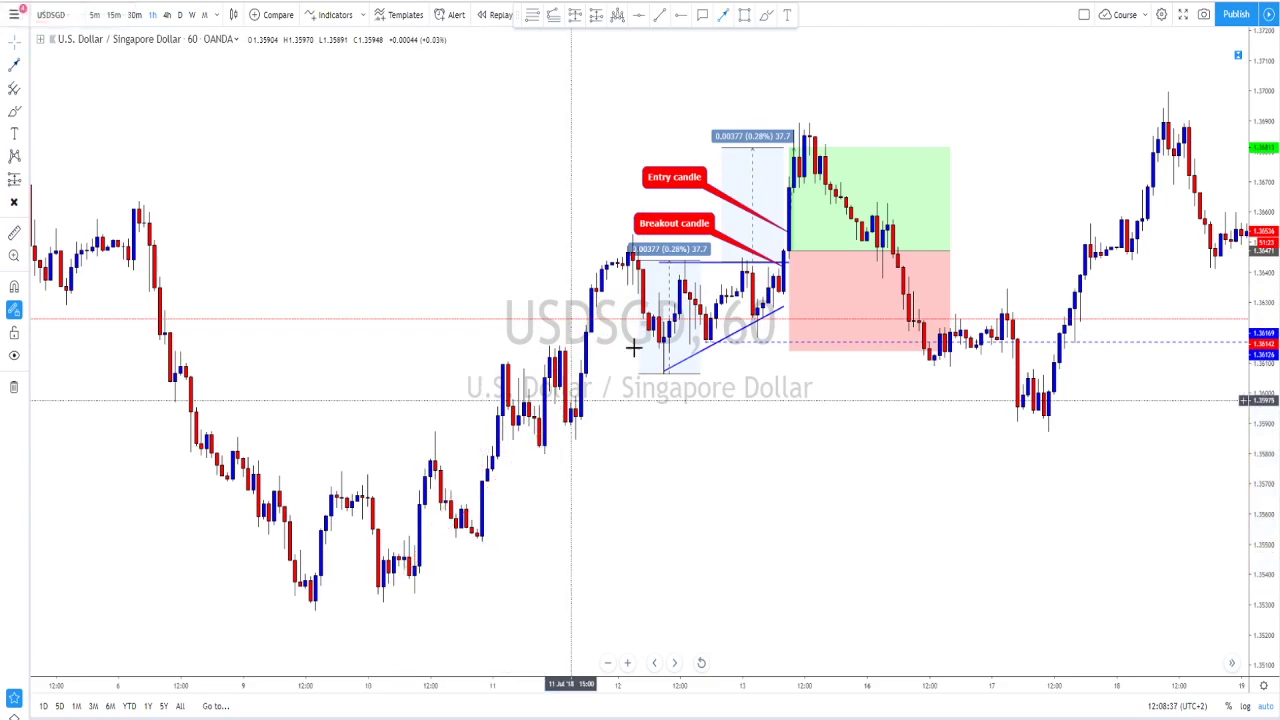
Draw an arrow from the last candles inside the triangle up towards the price target, and undo it.
scroll(635, 350, "up", 2)
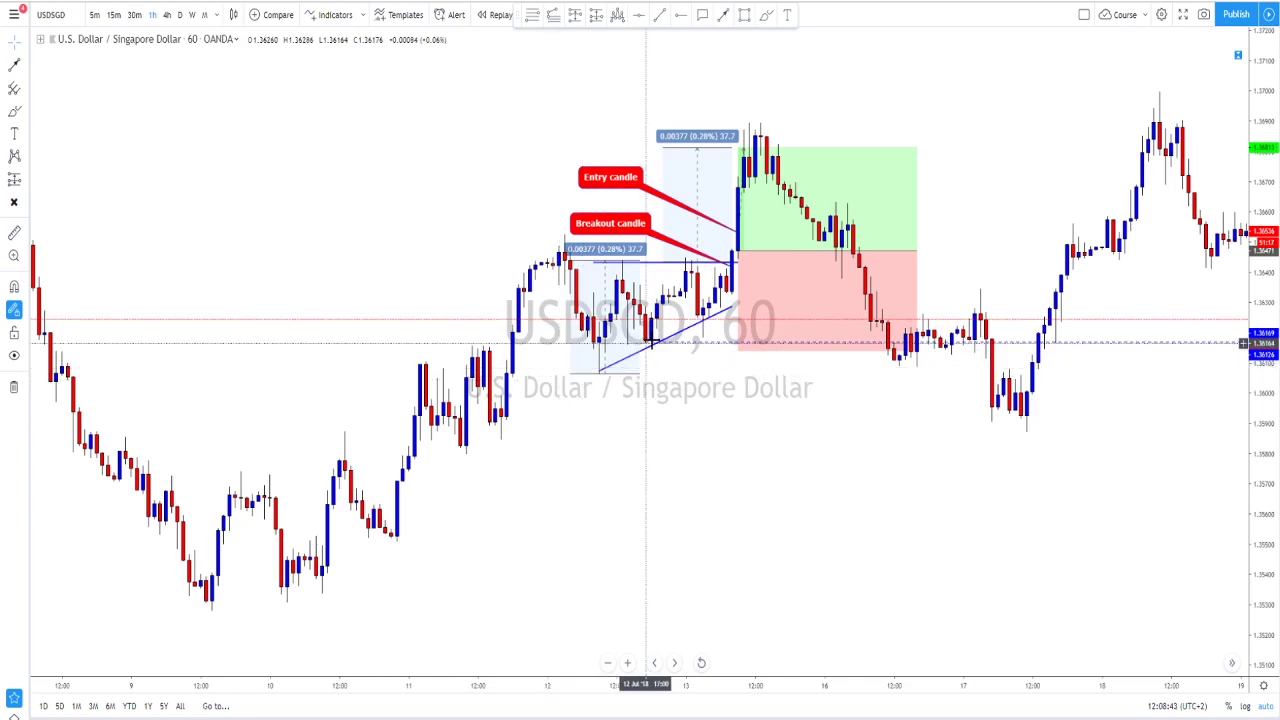
left_click(723, 15)
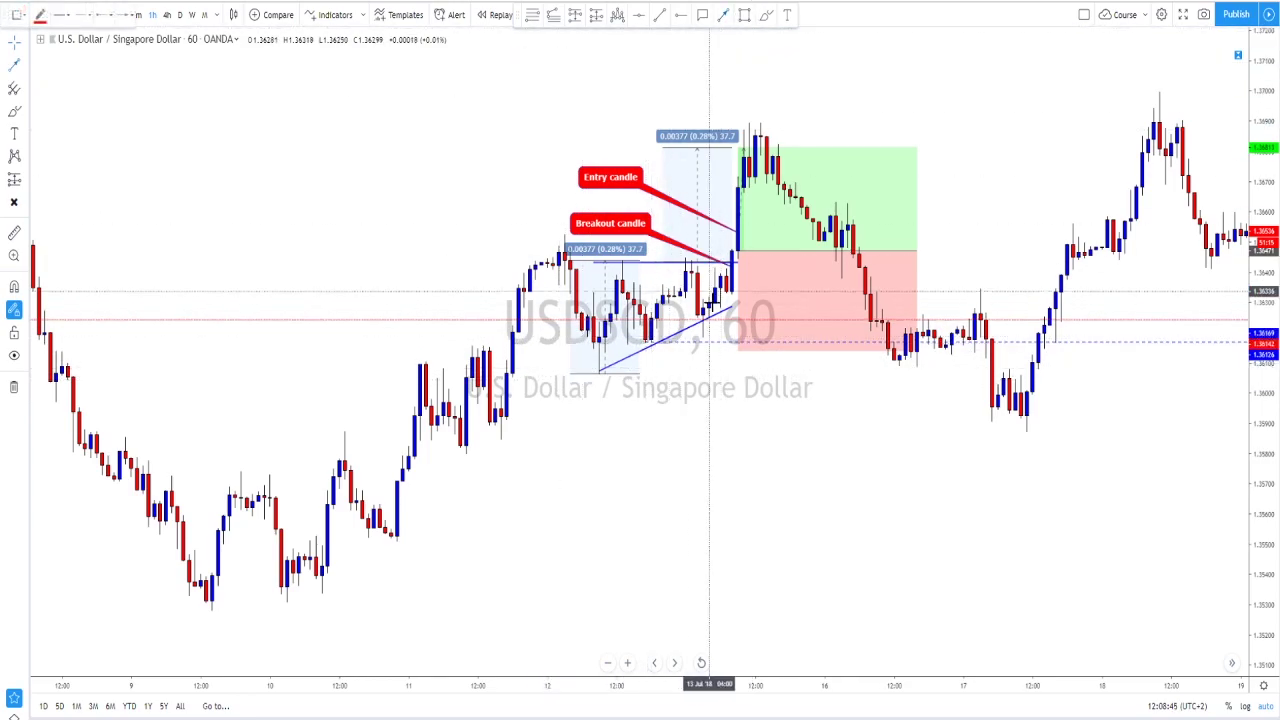
left_click_drag(716, 272, 731, 157)
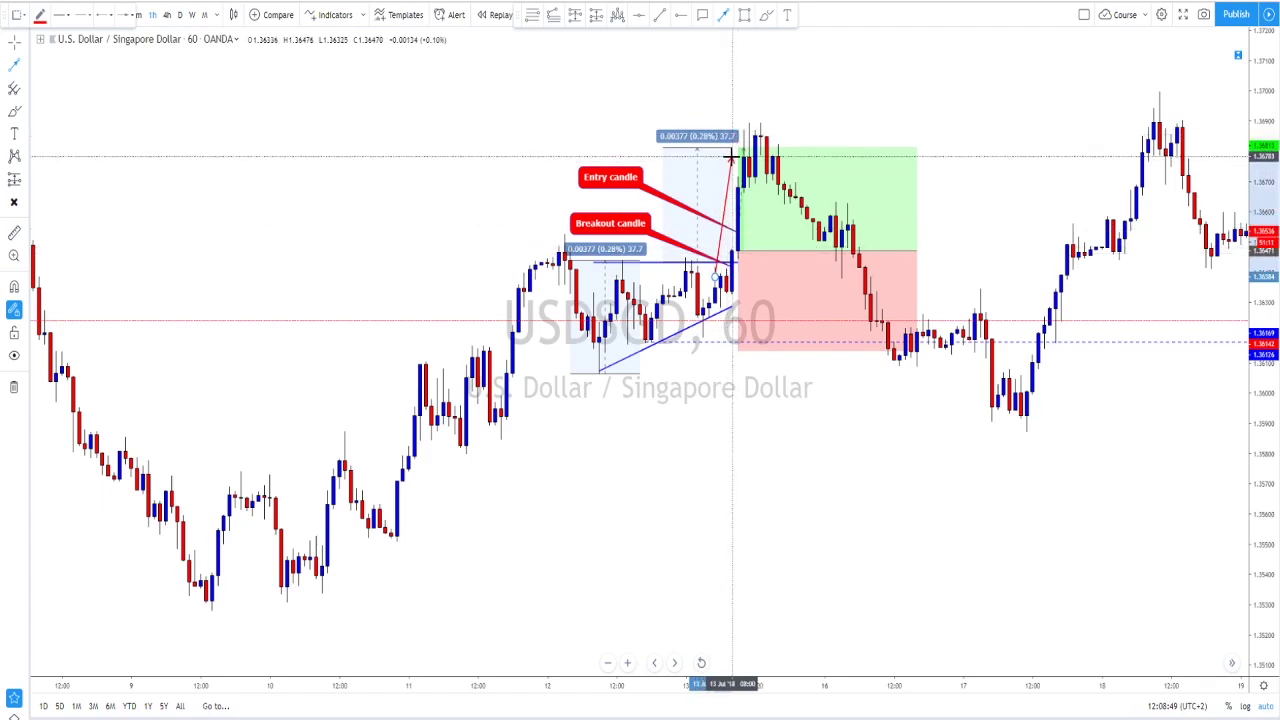
key("ctrl+z")
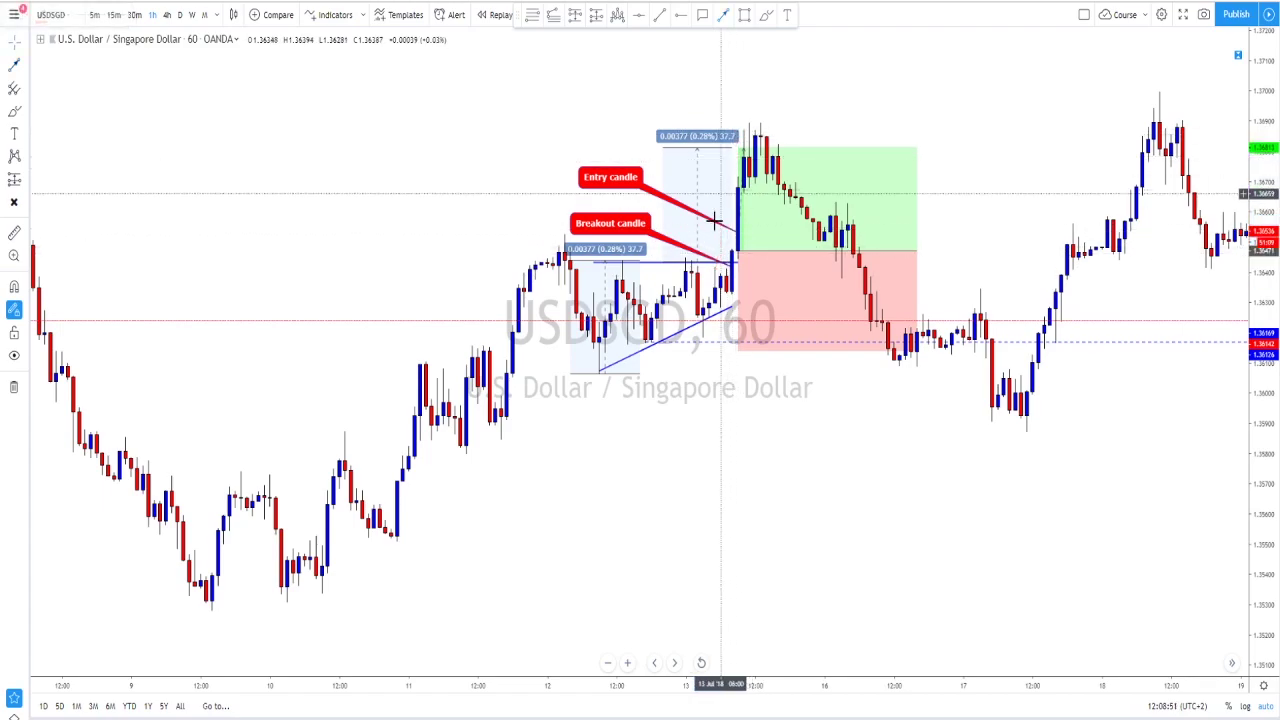
Draw an arrow from inside the triangle down through its rising support to the stop-loss level, and undo it.
mouse_move(720, 286)
left_mouse_down()
mouse_move(734, 352)
mouse_move(776, 215)
left_mouse_up()
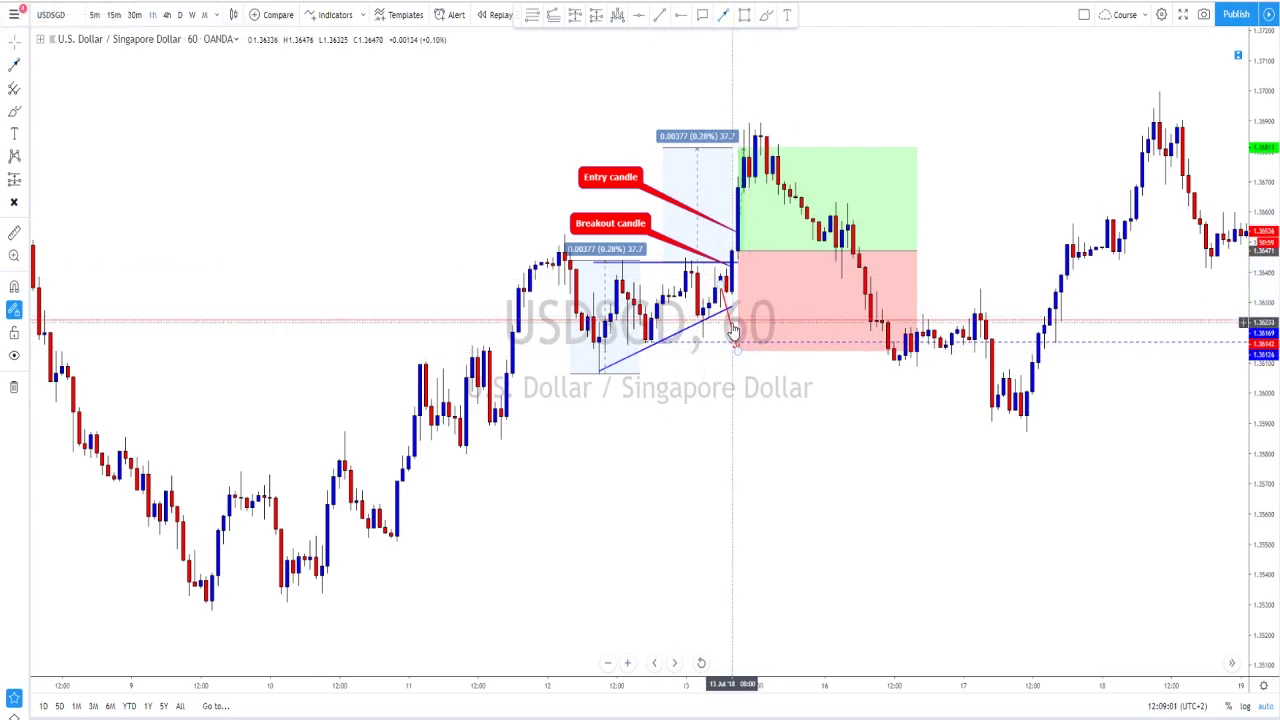
key("ctrl+z")
key("ctrl+z")
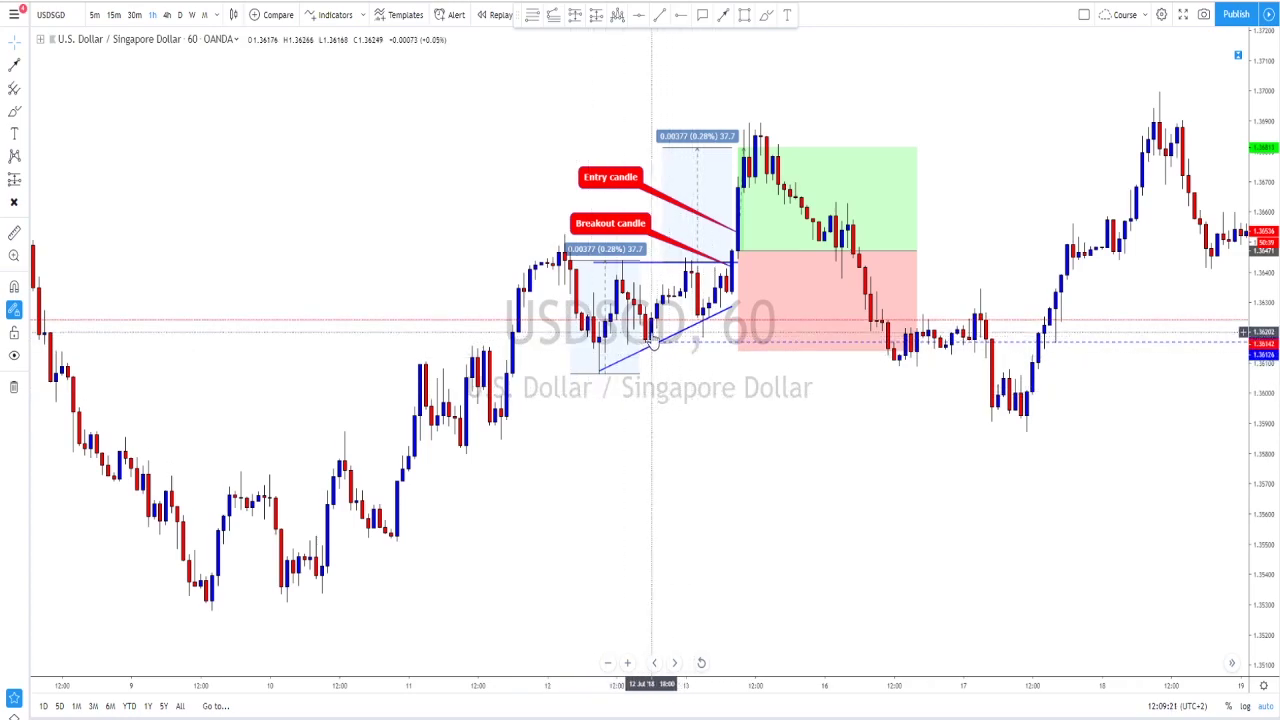
scroll(589, 433, "down", 2)
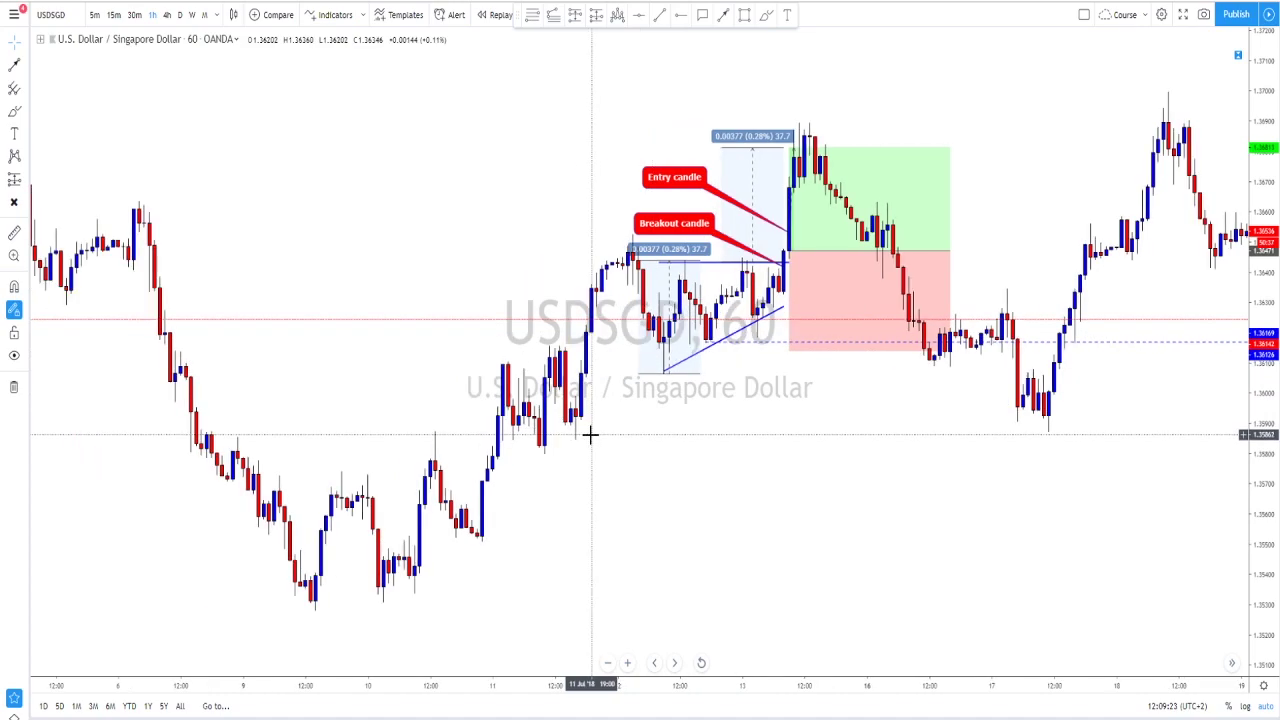